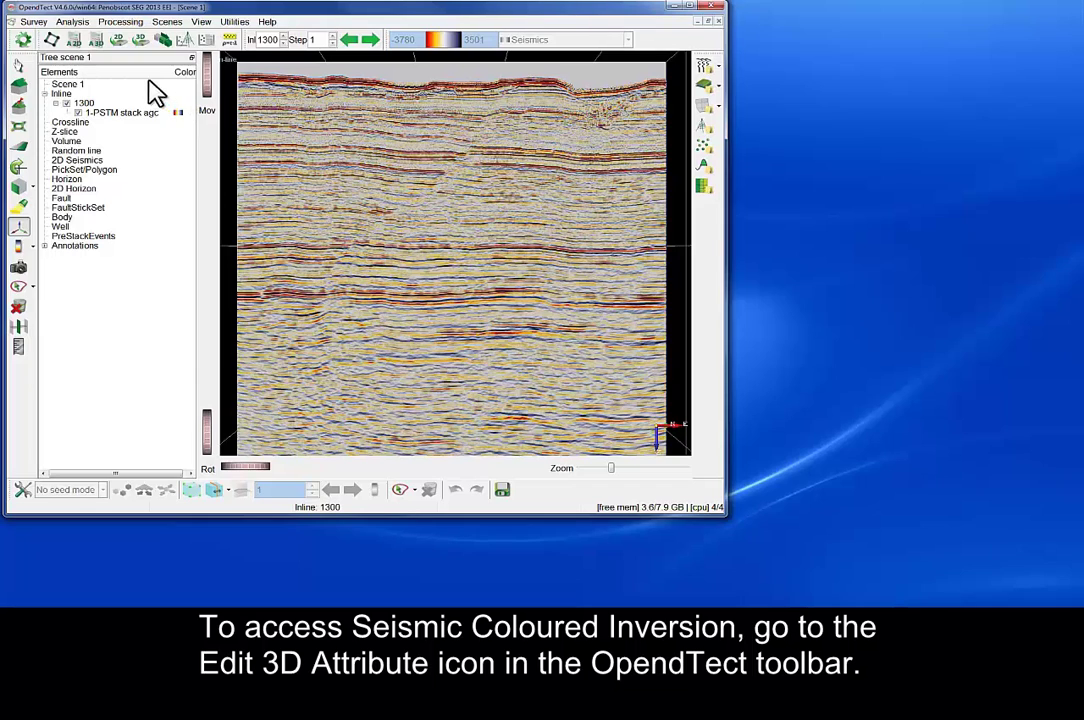
Step: In the 3D attribute editor, pick Coloured Inversion from the ArkCls family and launch its analysis
left_click(99, 46)
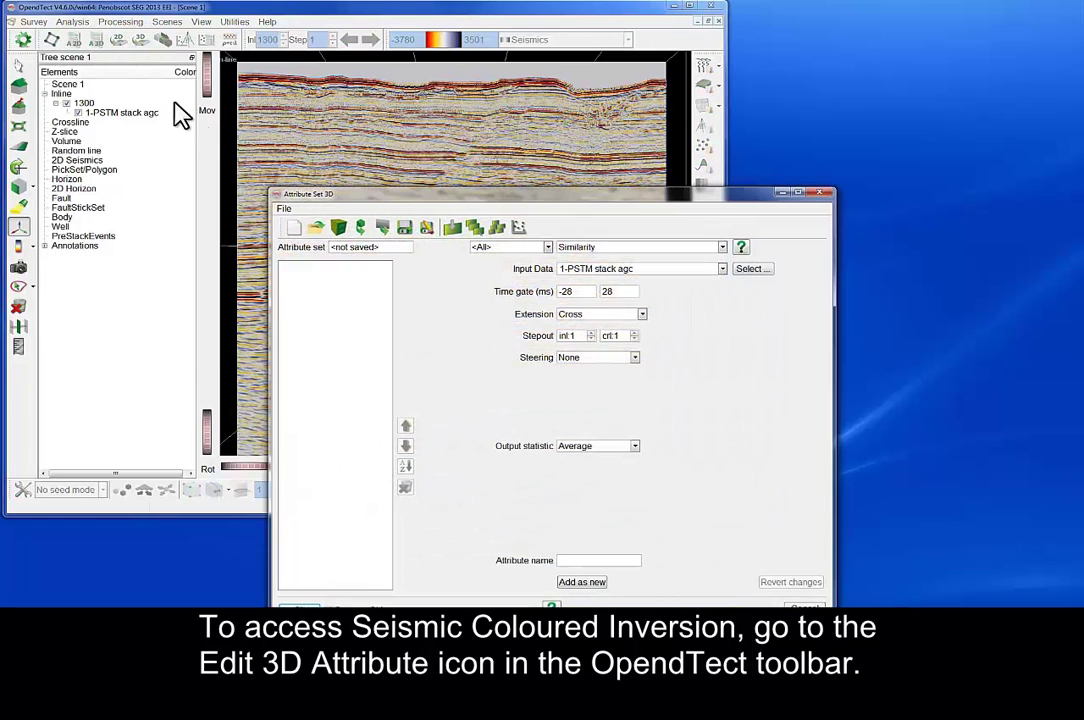
left_click_drag(338, 197, 299, 142)
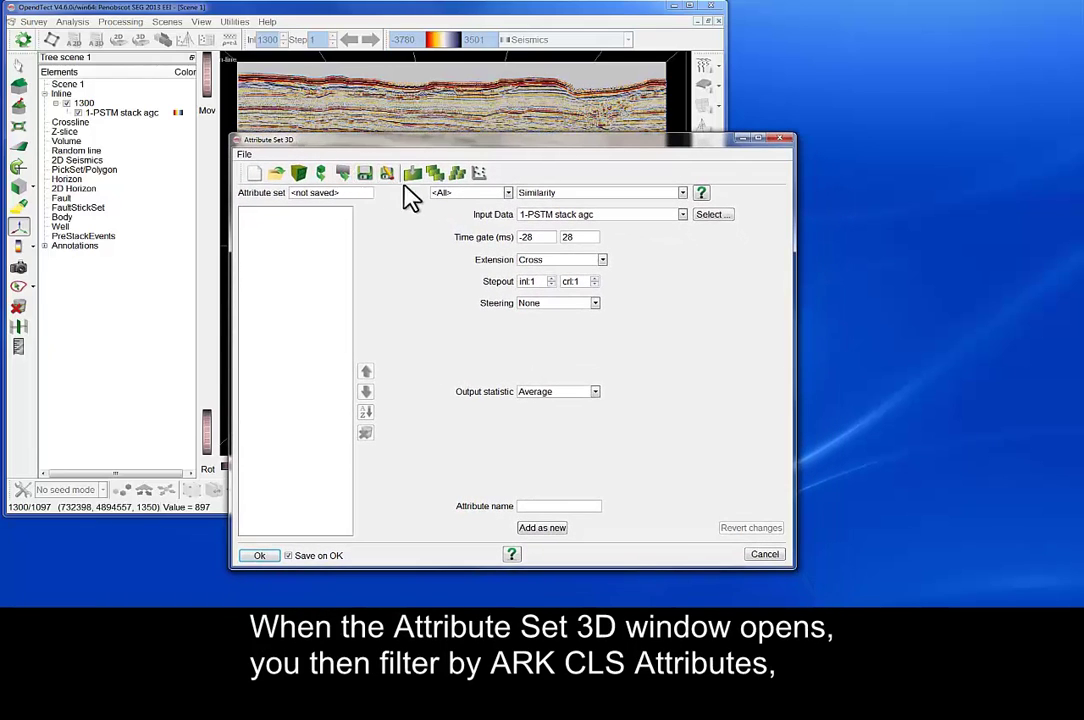
left_click(461, 197)
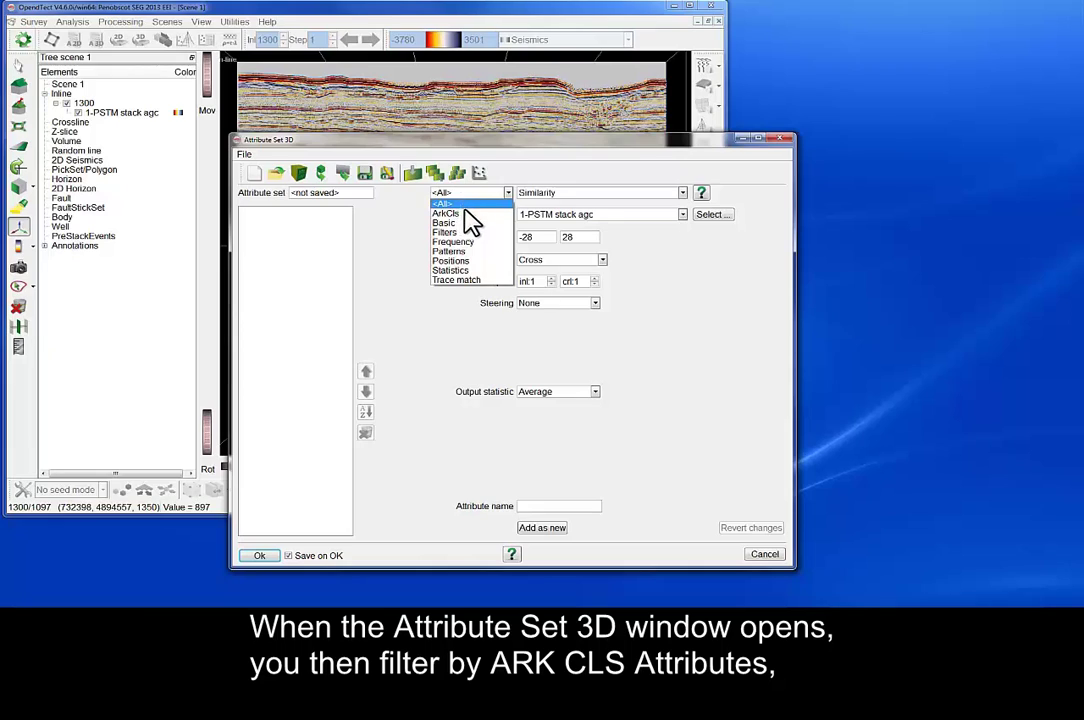
left_click(466, 207)
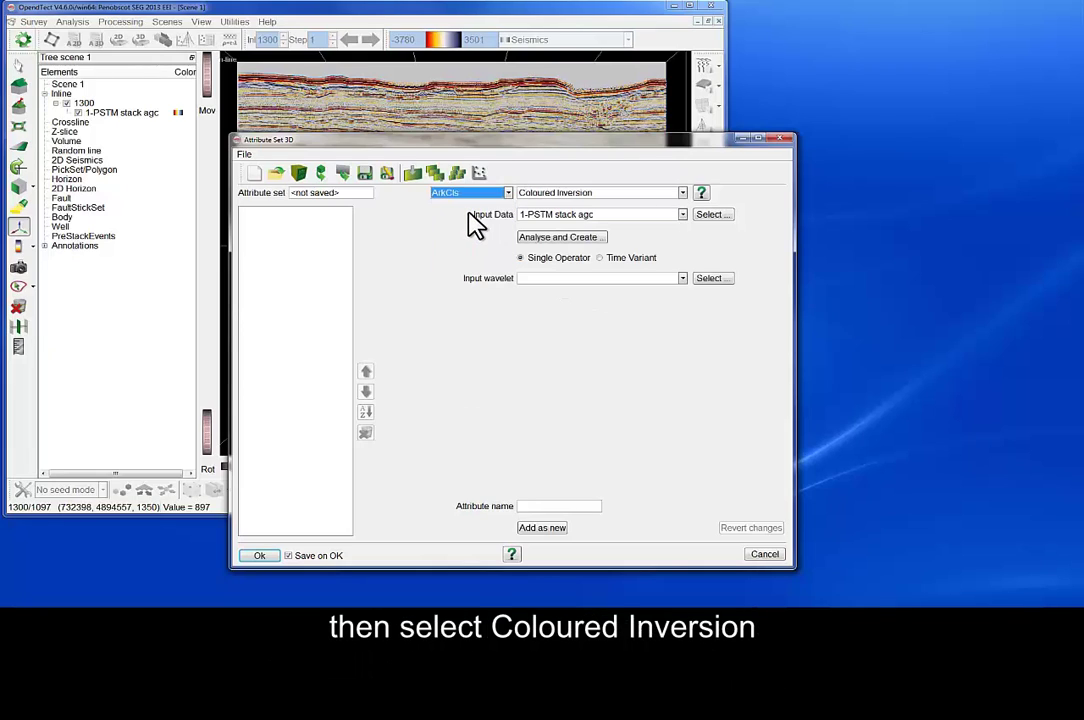
left_click(536, 193)
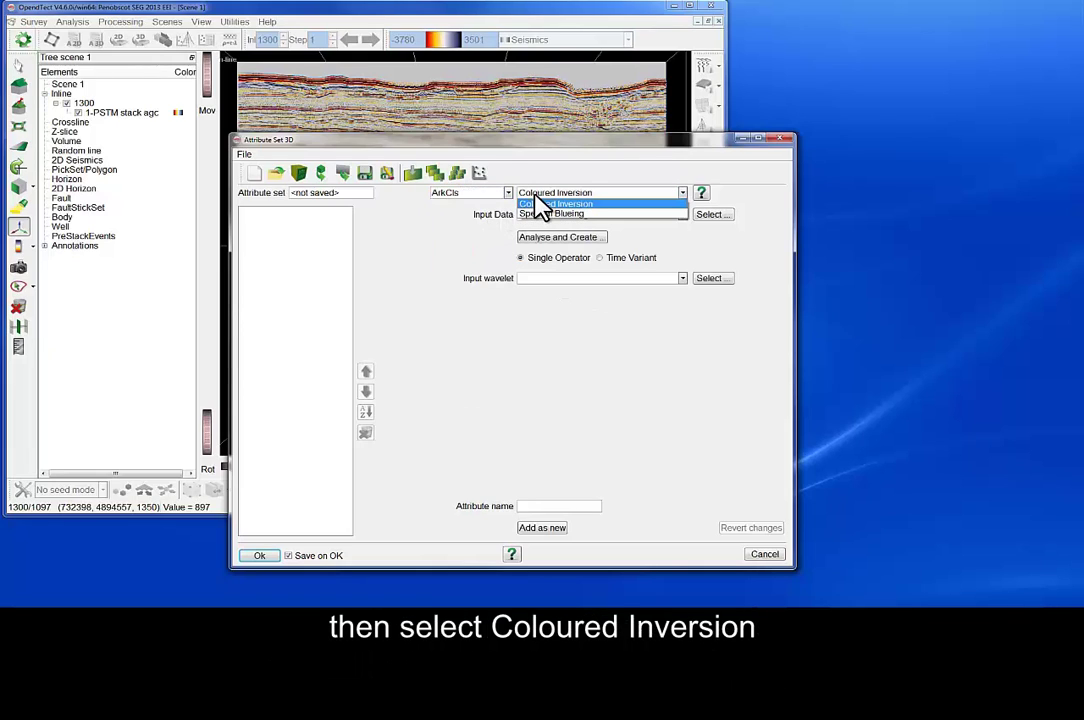
left_click(540, 204)
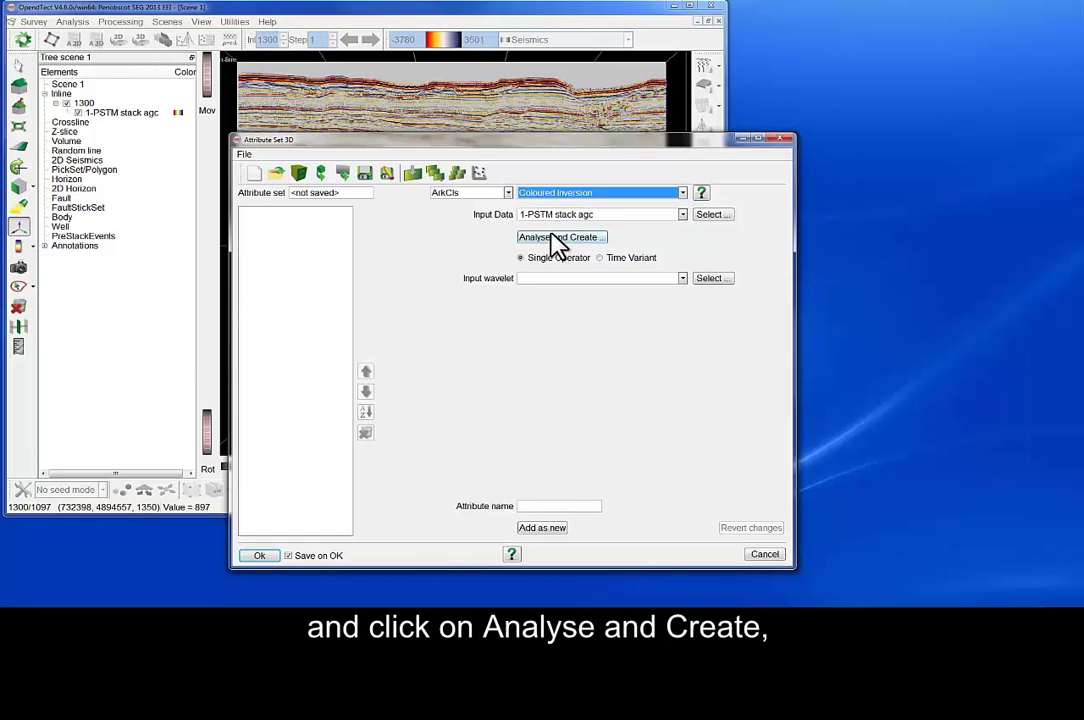
left_click(555, 239)
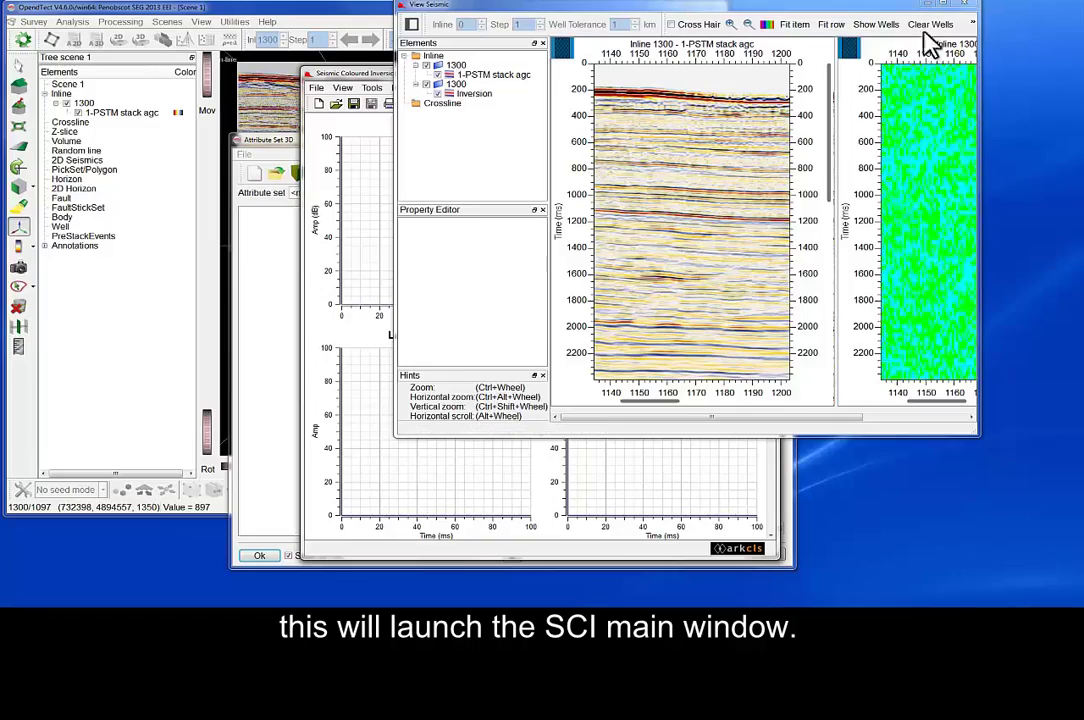
Step: Close the View Seismic display and move the Seismic Coloured Inversion window left
left_click(962, 8)
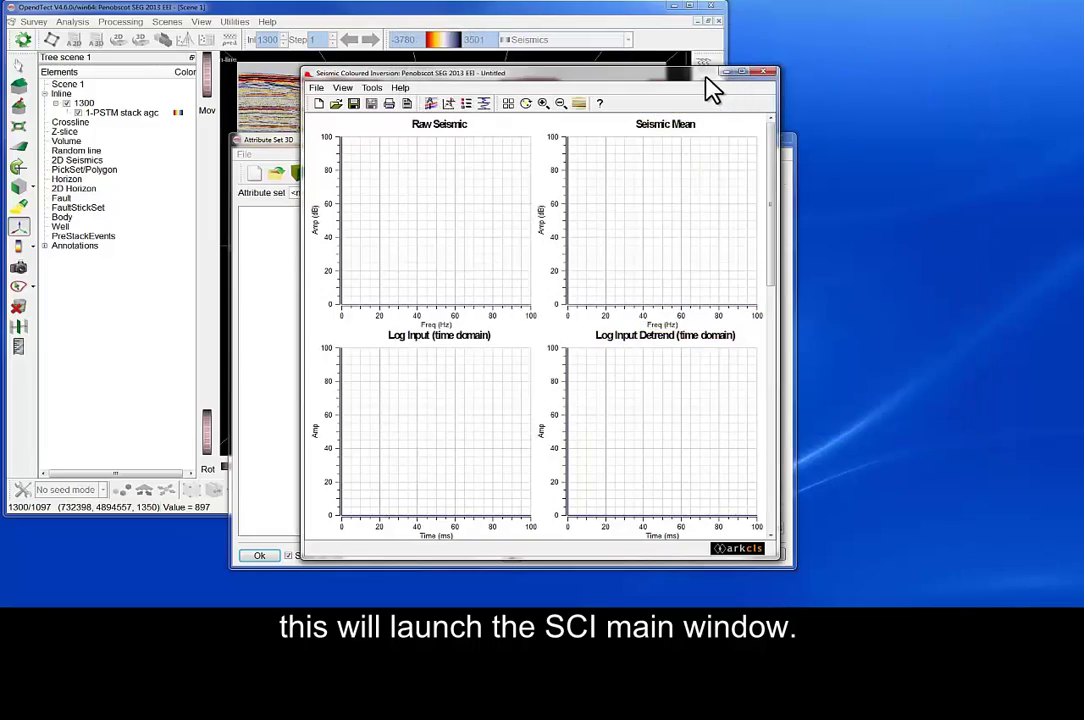
left_click_drag(692, 78, 411, 73)
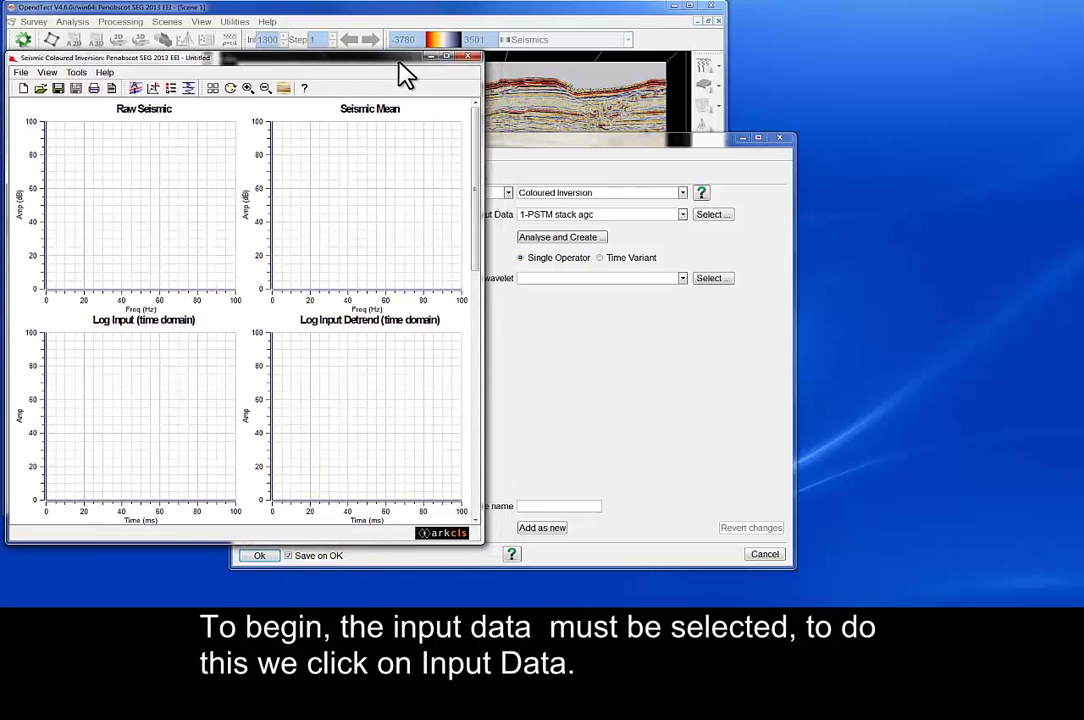
Step: Select the 1-PSTM stack agc volume as input and load 40 seismic traces
left_click(137, 97)
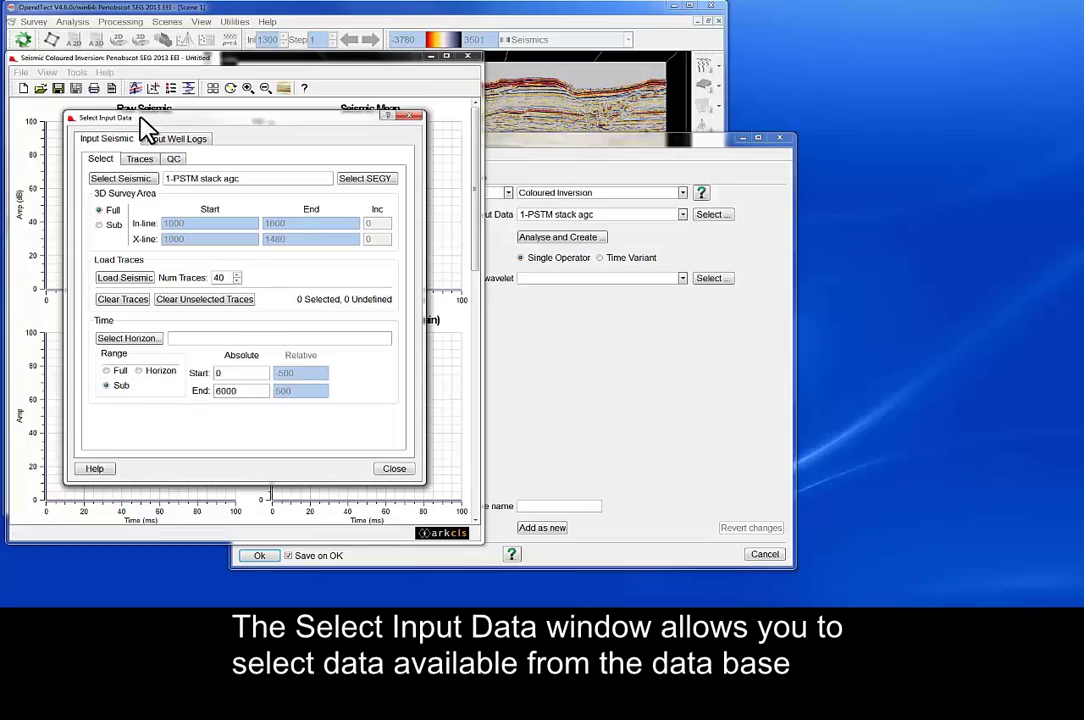
left_click_drag(142, 115, 567, 115)
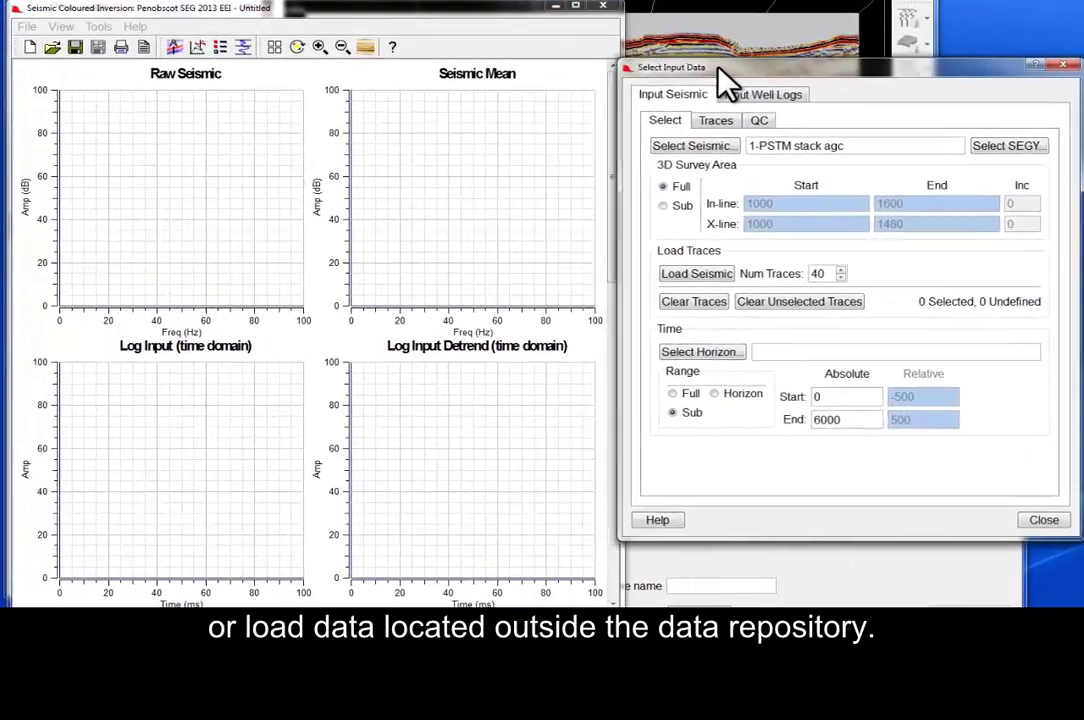
left_click_drag(716, 68, 722, 66)
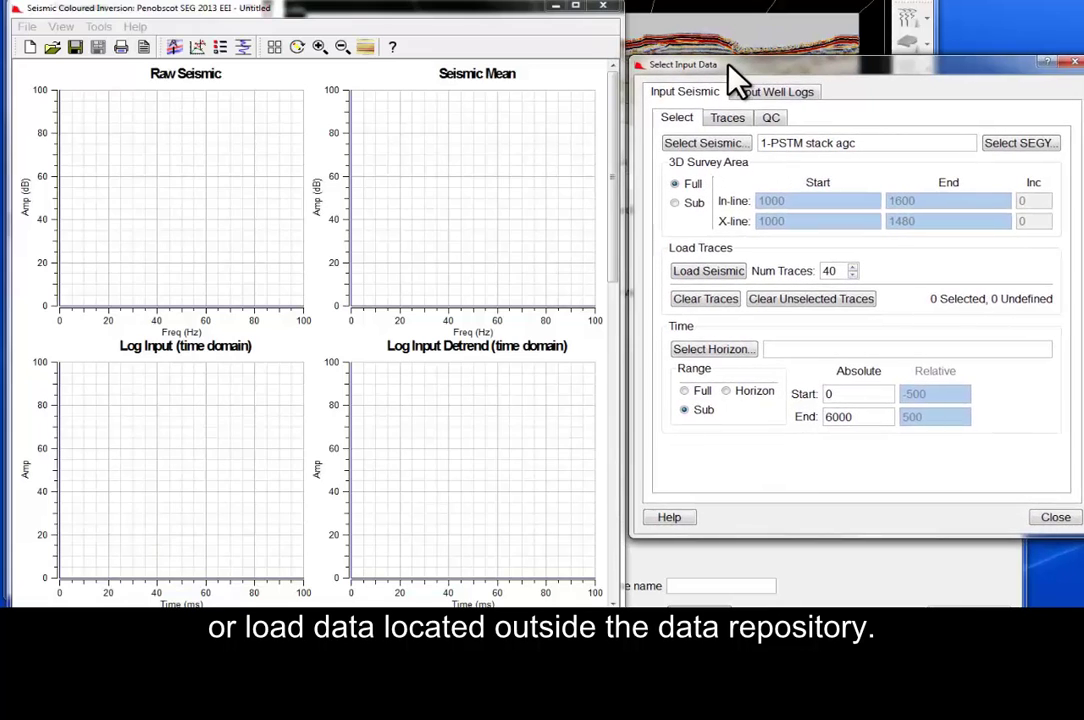
left_click(705, 143)
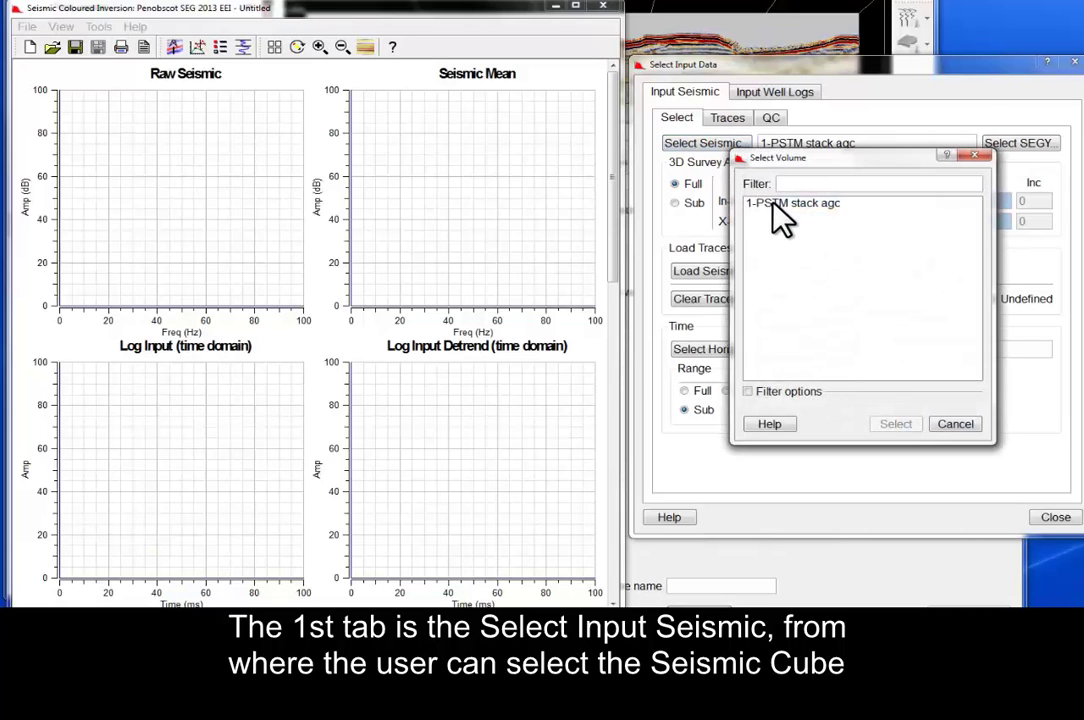
left_click(765, 203)
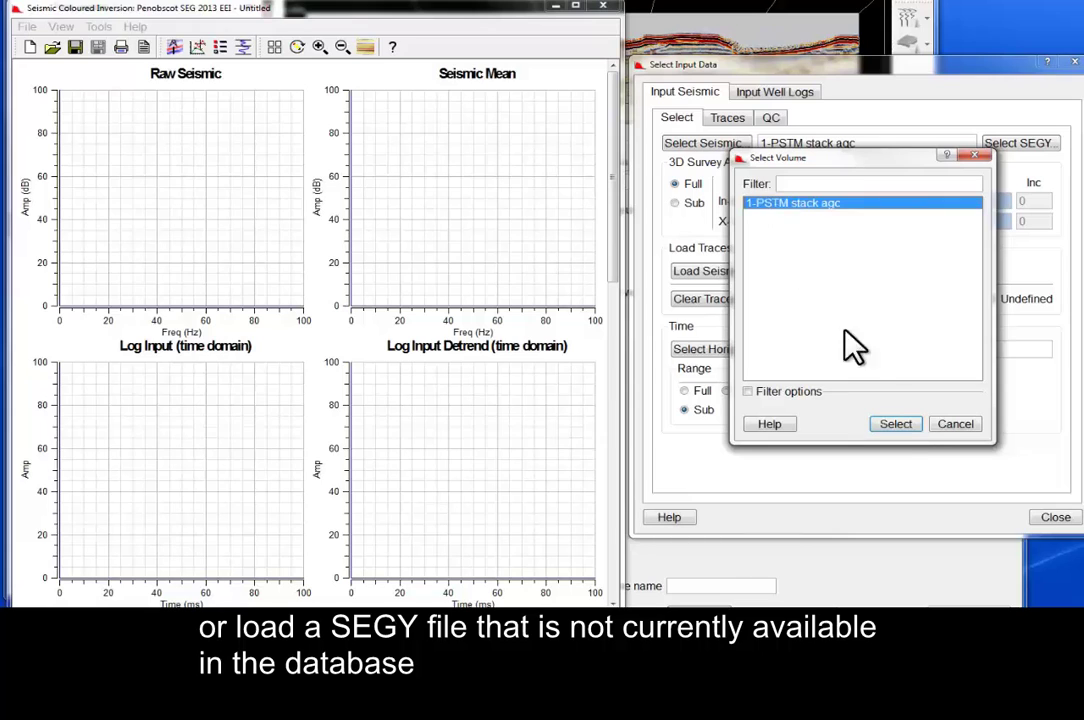
left_click(895, 424)
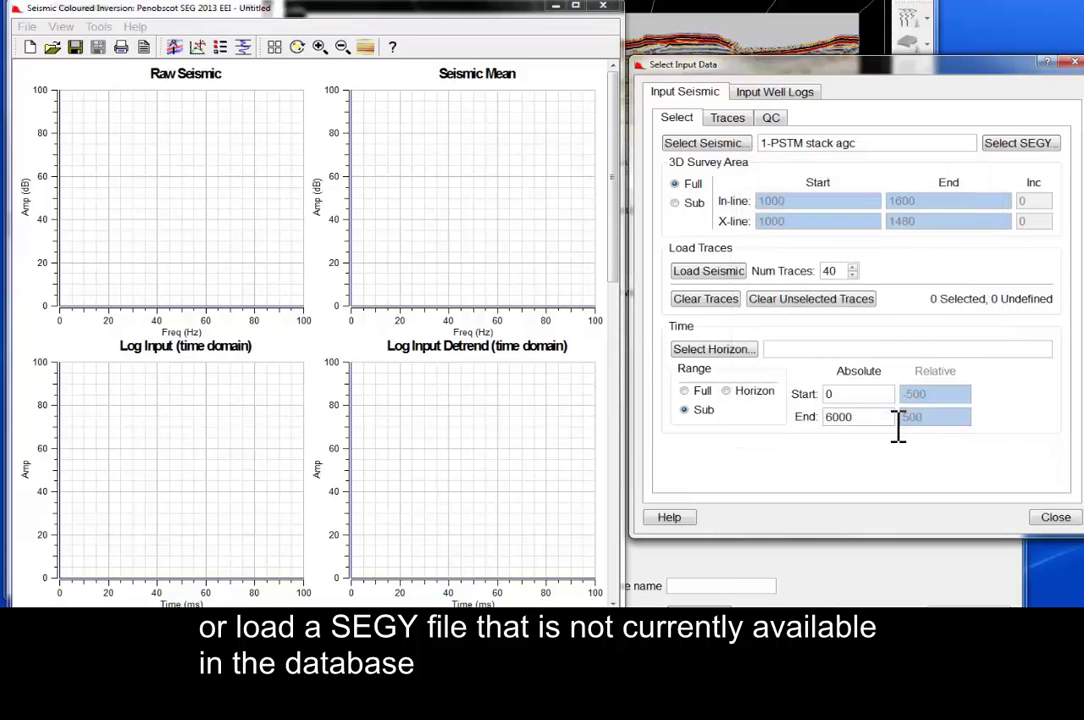
left_click(733, 270)
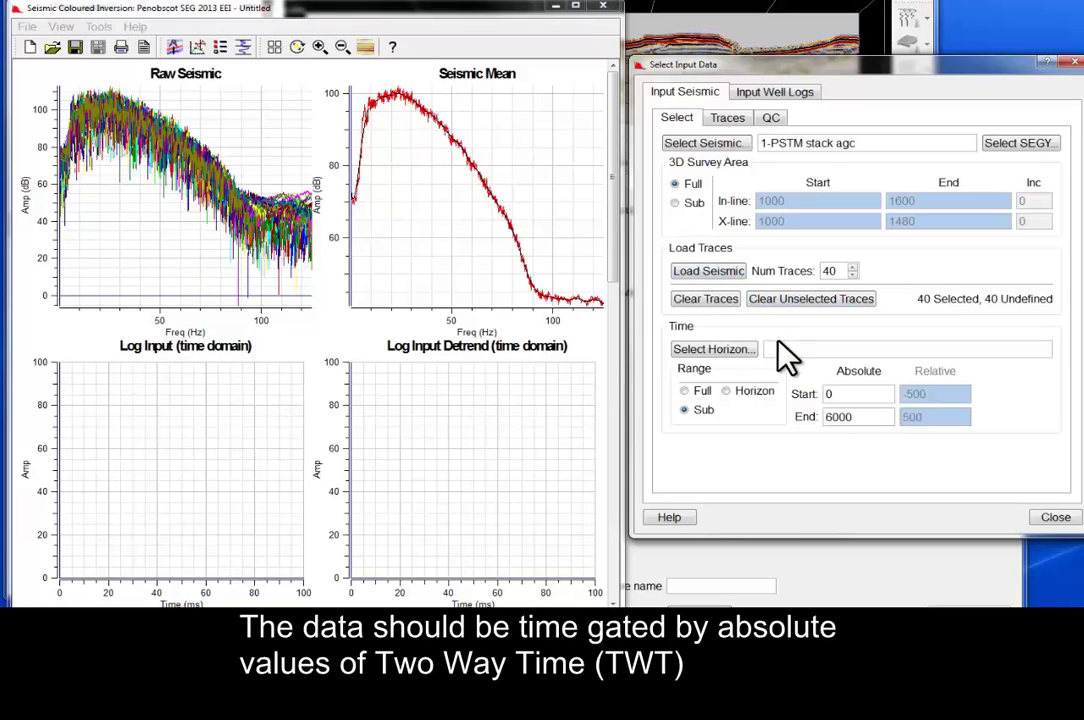
Step: Gate the seismic from 1600 to 2400 ms
double_click(828, 394)
type("16")
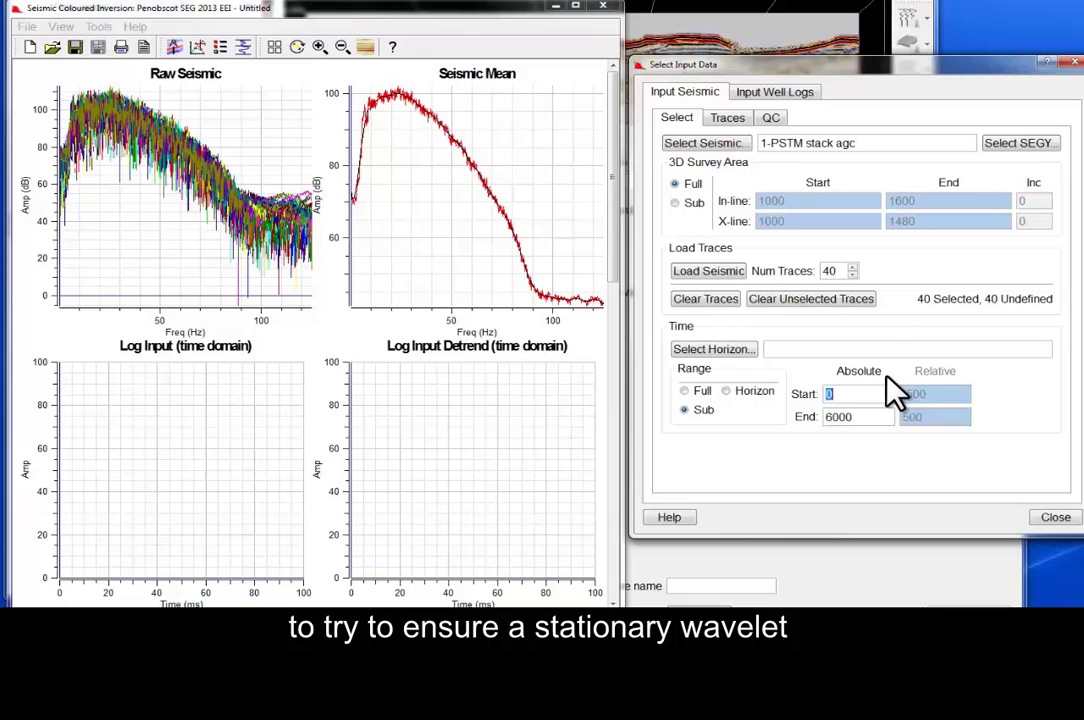
type("00")
key("Tab")
type("2400")
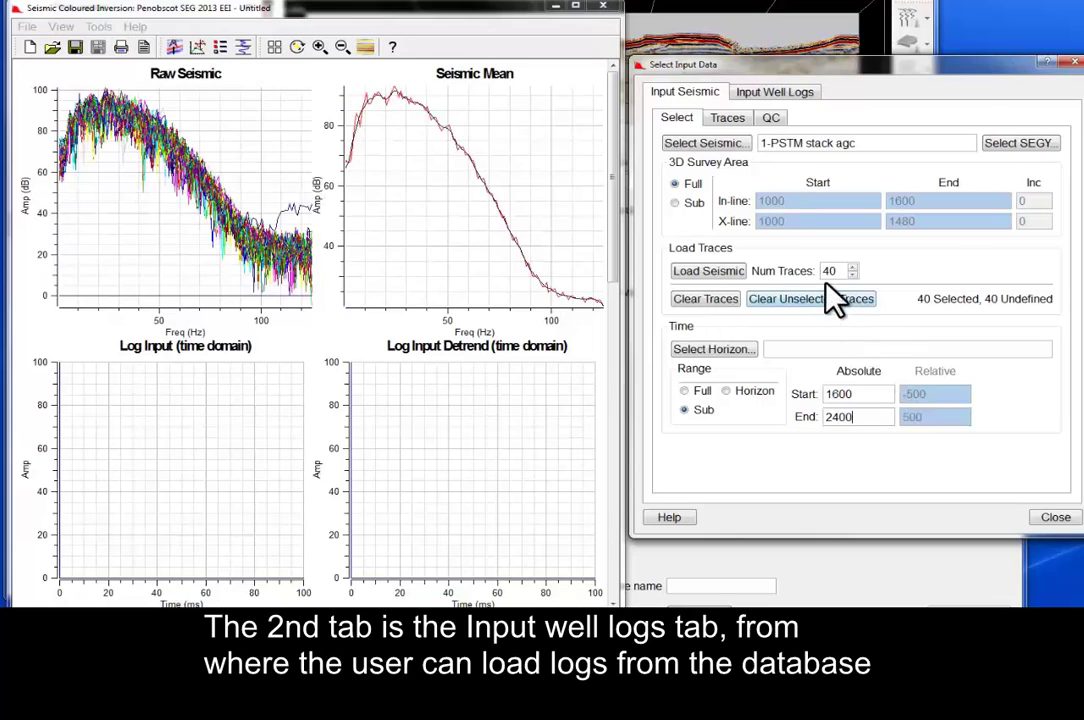
left_click(780, 94)
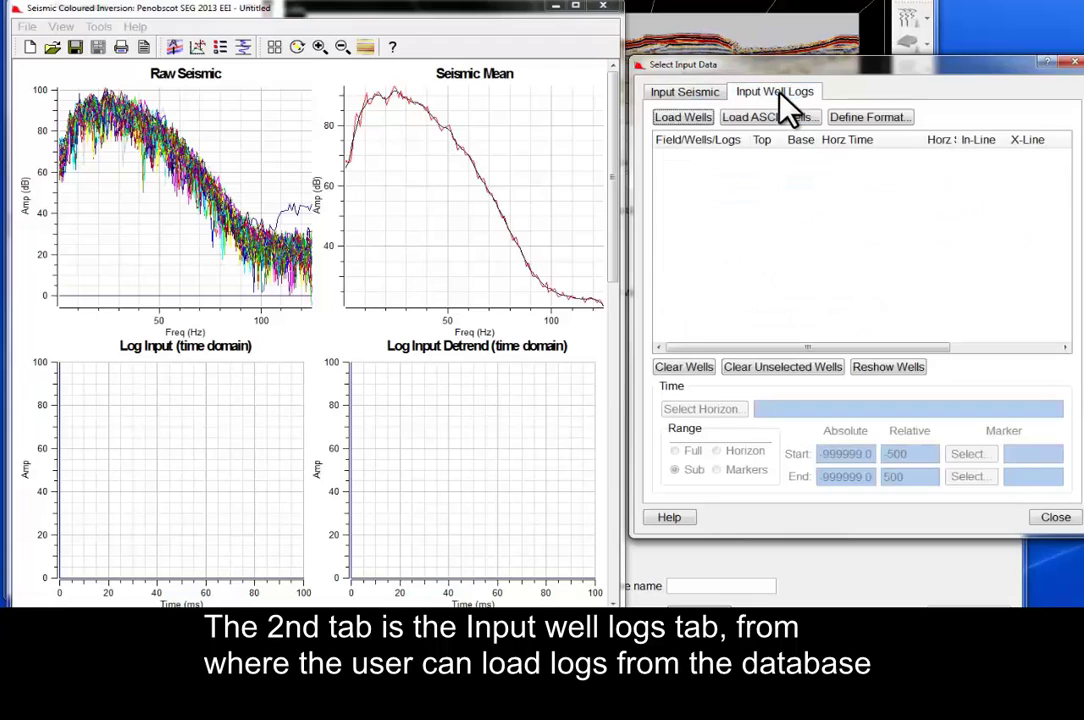
Step: Load well L-30's AI log, gate it 1600–2400 ms, and close the input data window
left_click(700, 117)
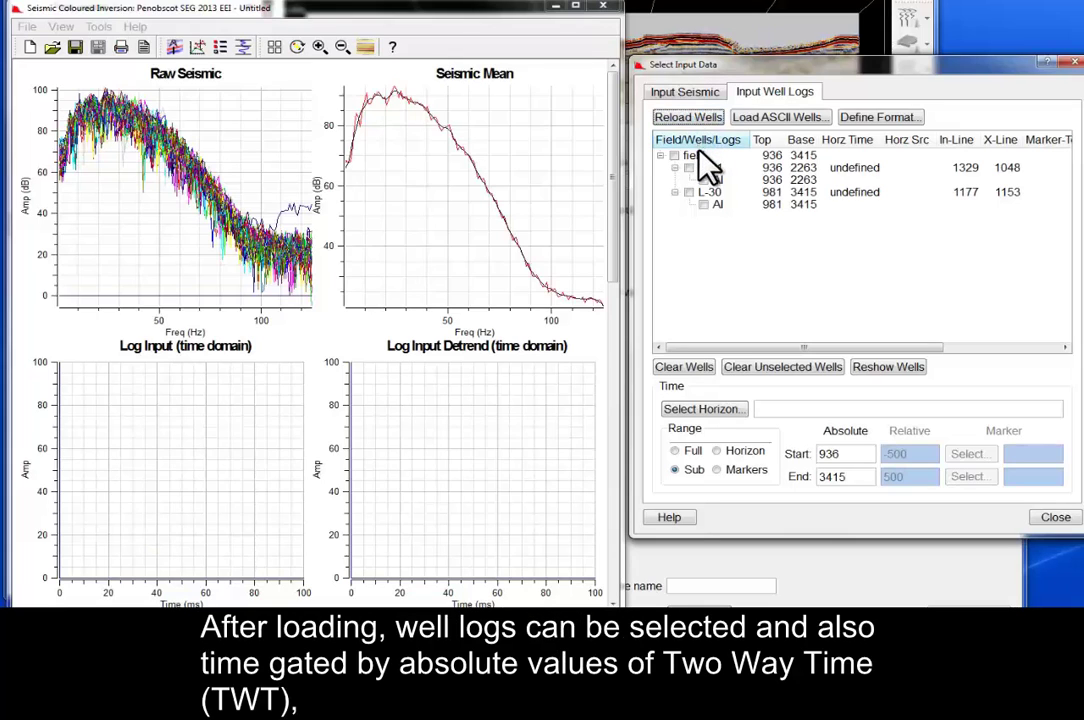
left_click(703, 205)
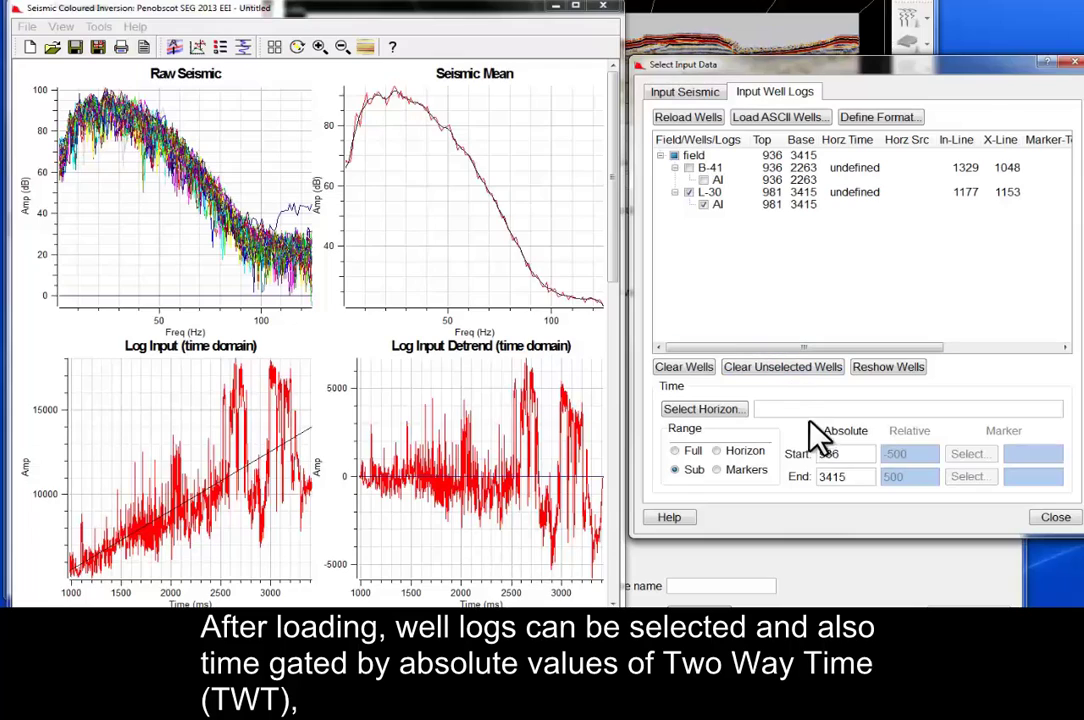
left_click_drag(820, 454, 849, 455)
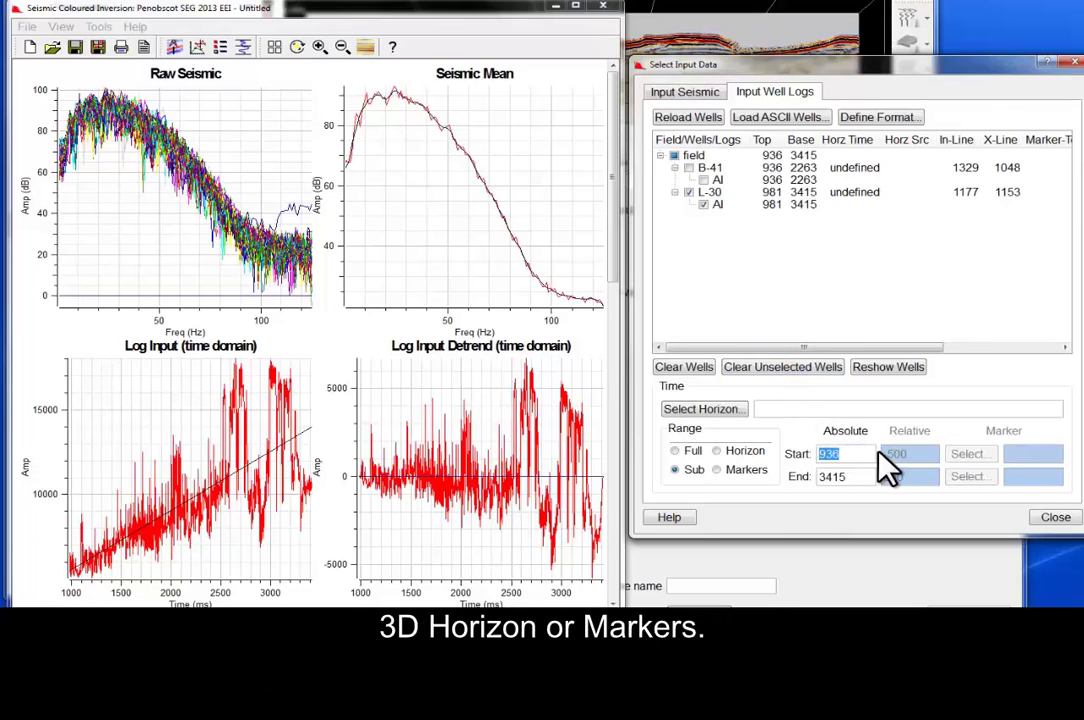
type("1600")
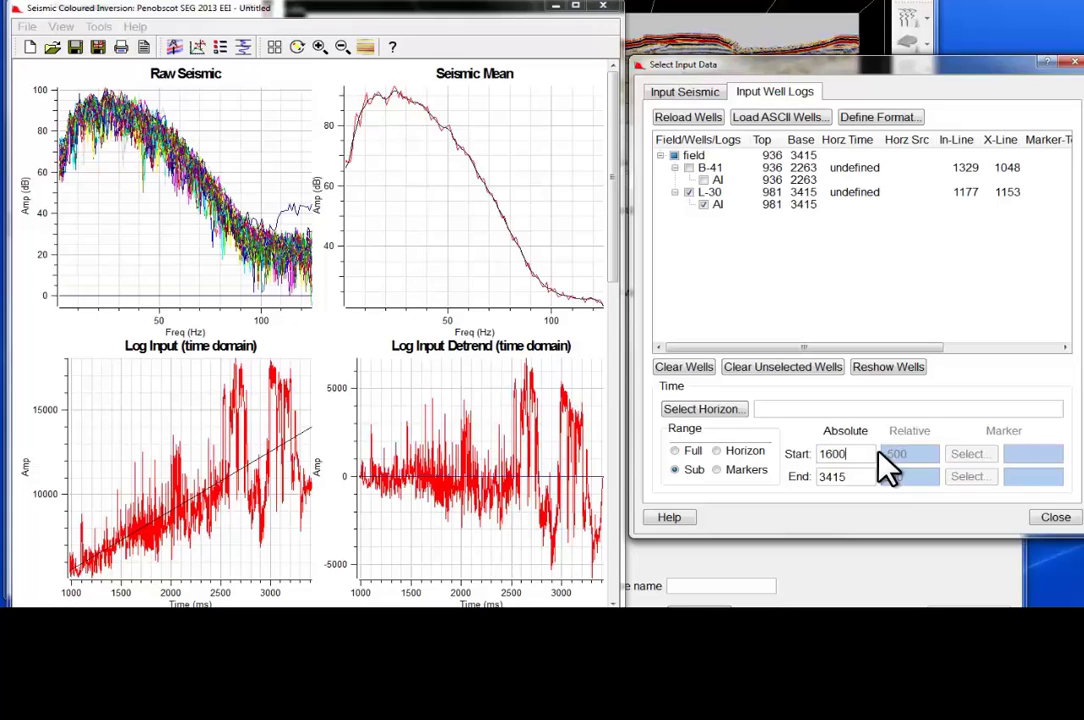
key("Tab")
type("2400")
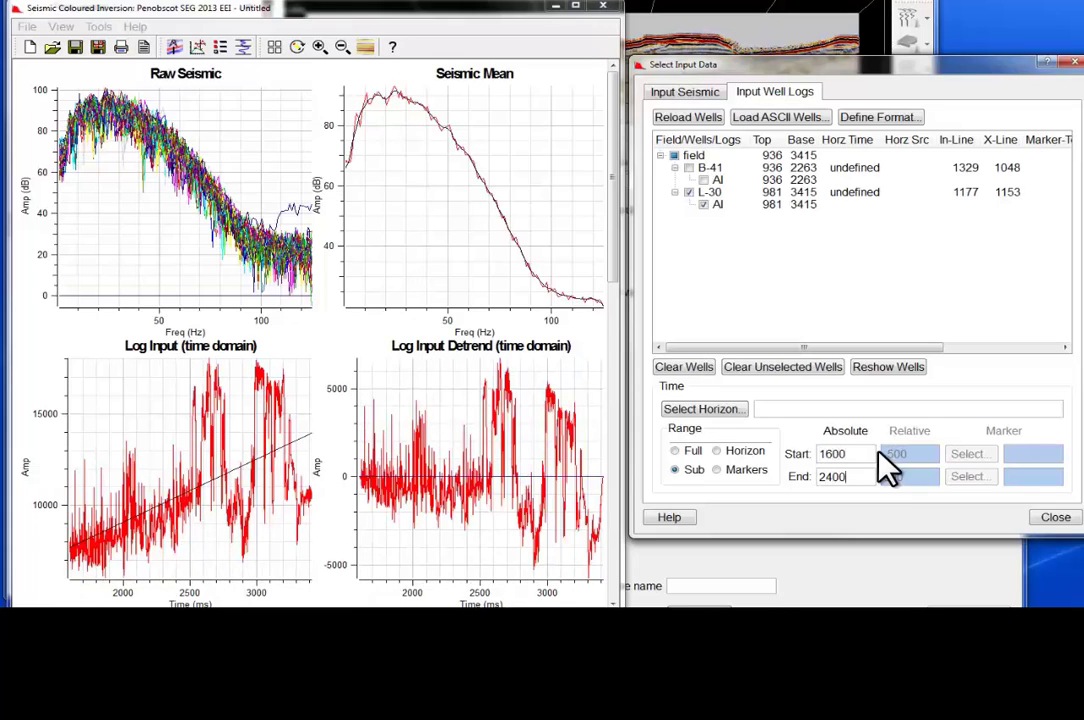
key("Return")
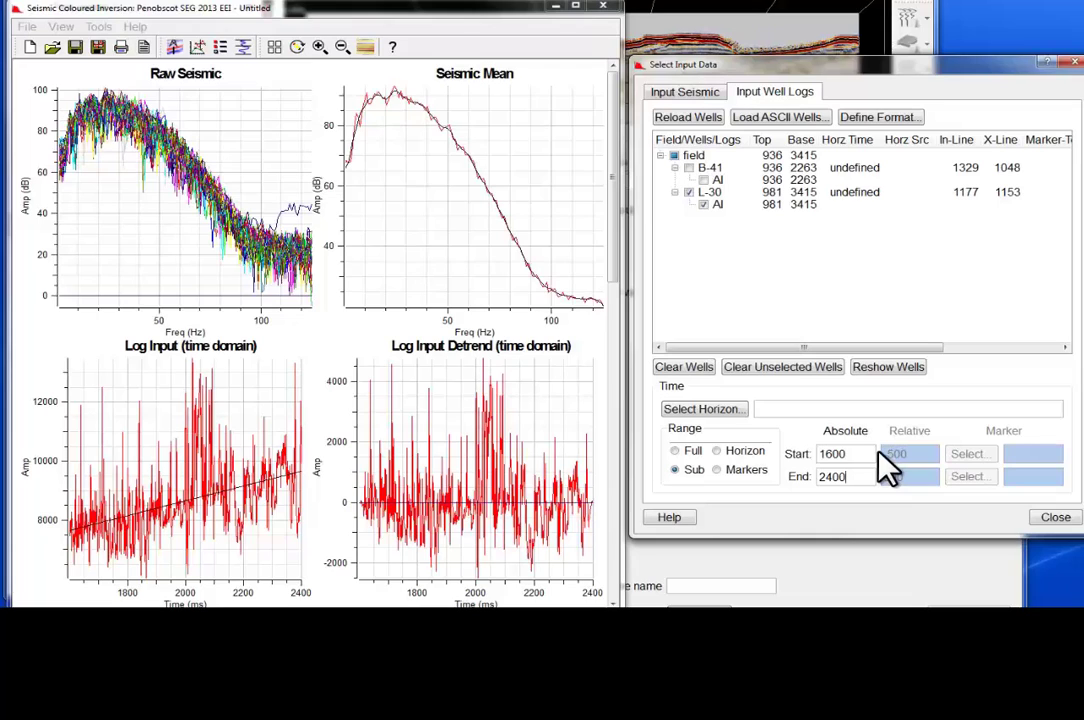
left_click(1072, 64)
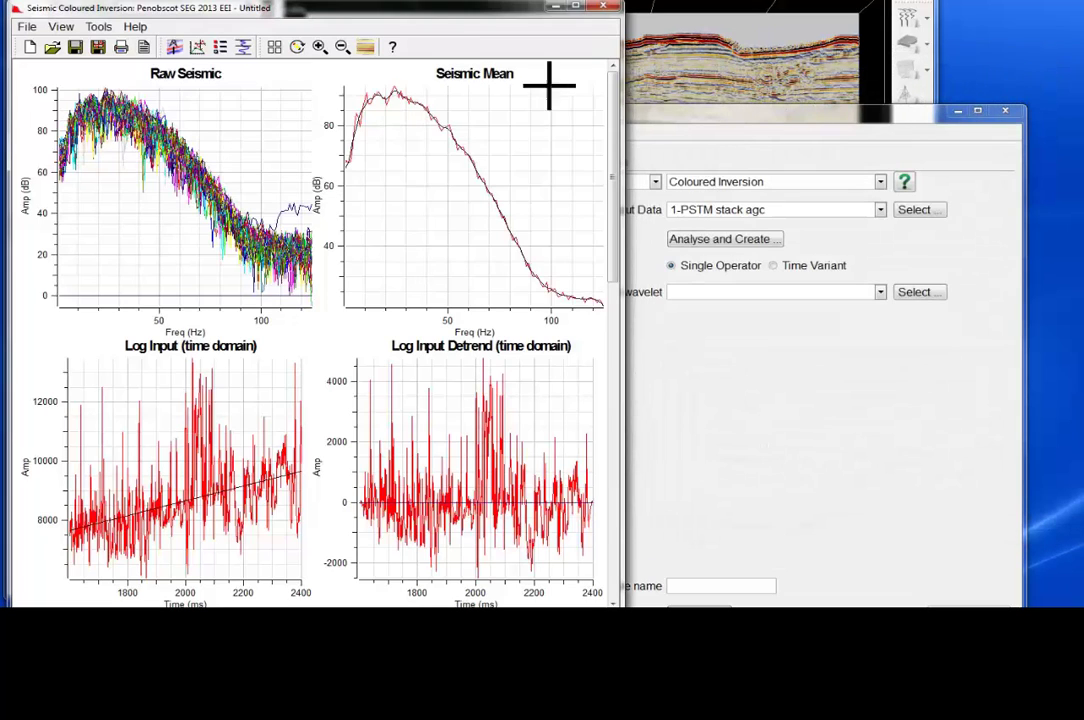
Step: In Design Controls, fit the well-log curves between 1 and 250 Hz
left_click(197, 47)
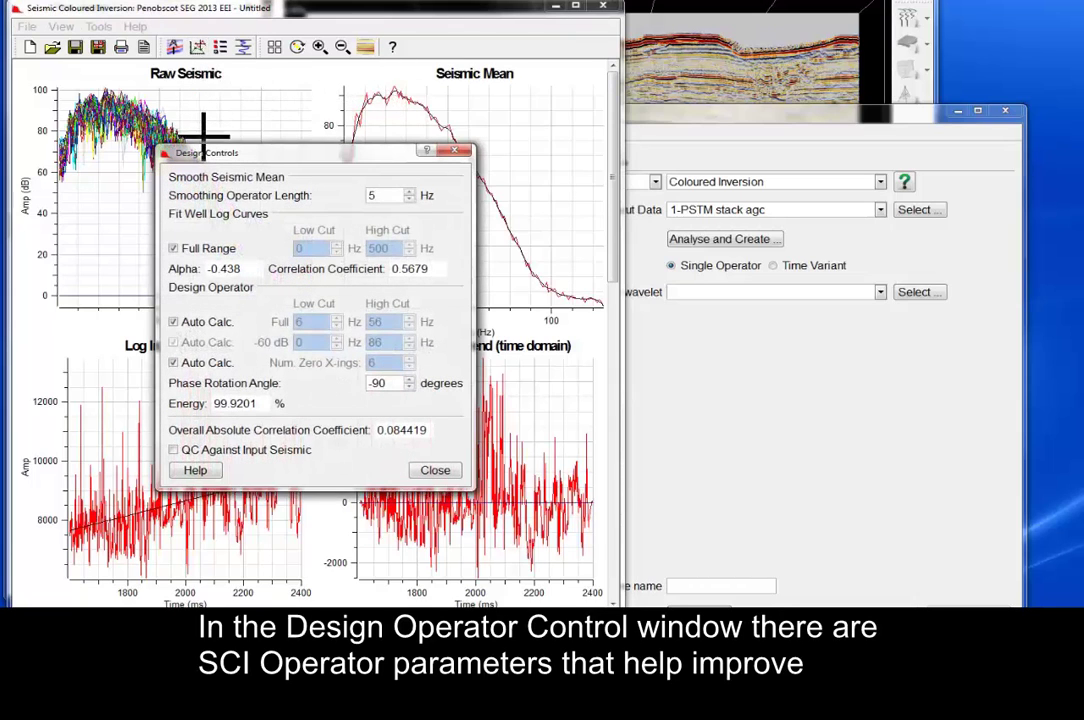
left_click_drag(208, 157, 57, 2)
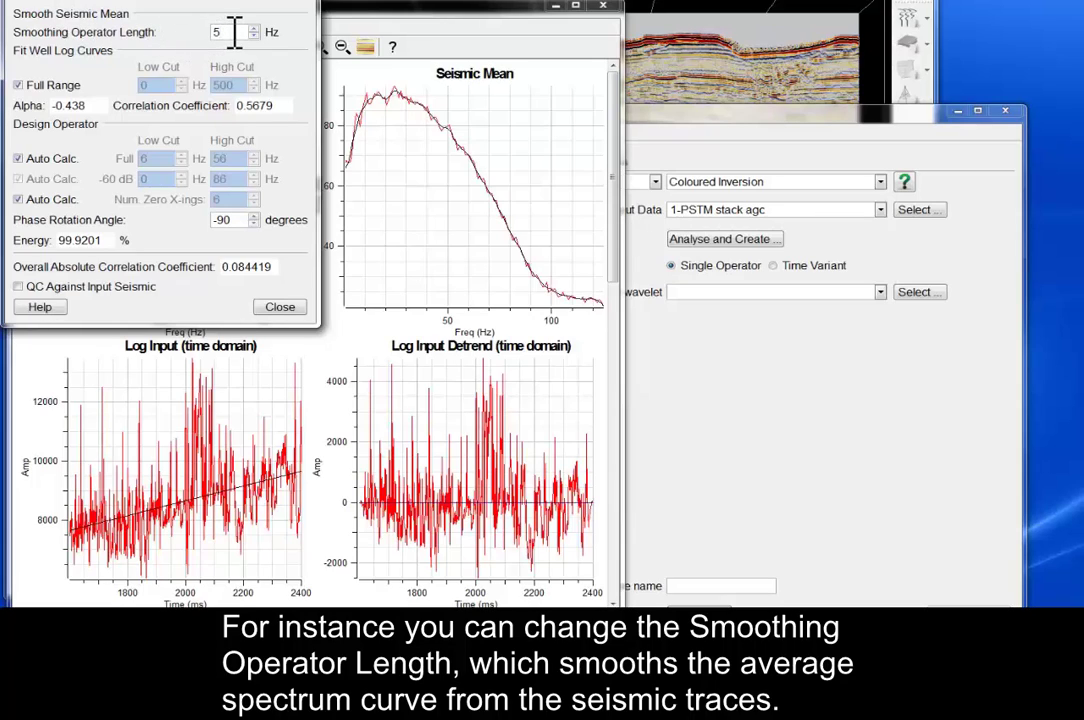
scroll(234, 32, "up", 1)
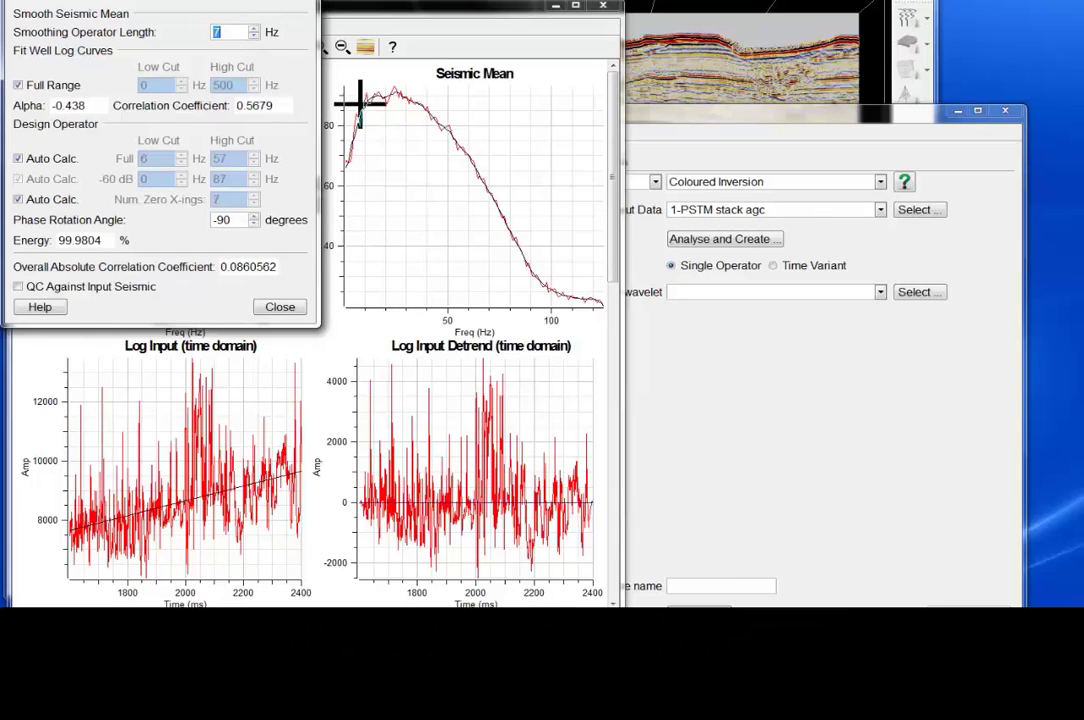
left_click_drag(611, 140, 606, 337)
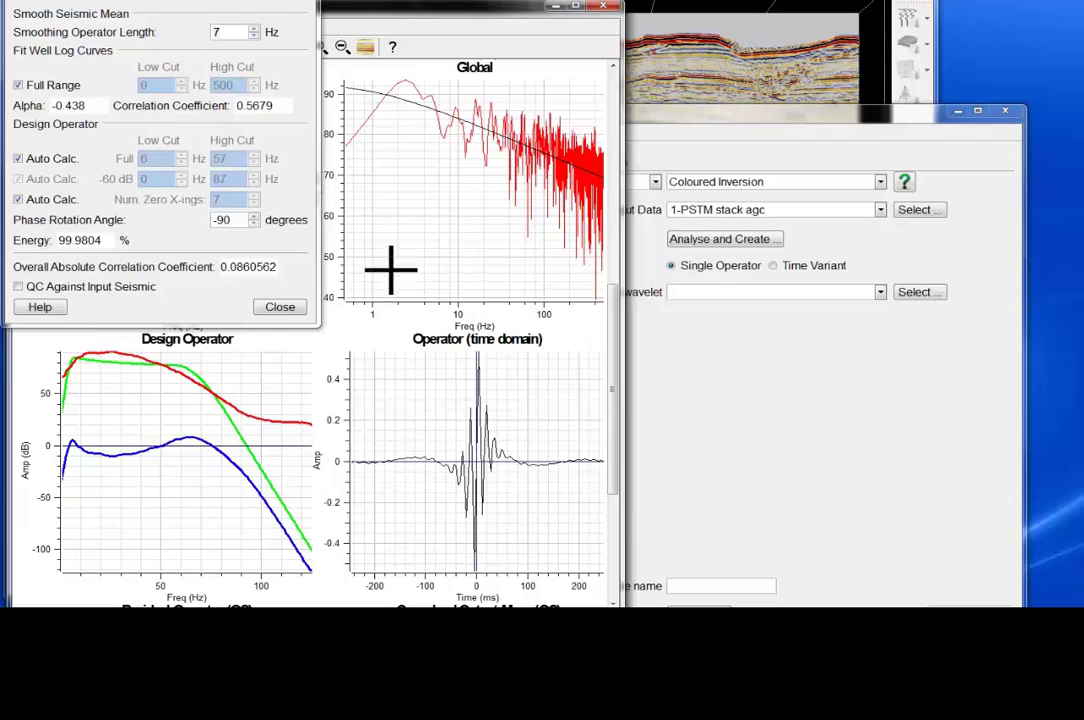
left_click(76, 87)
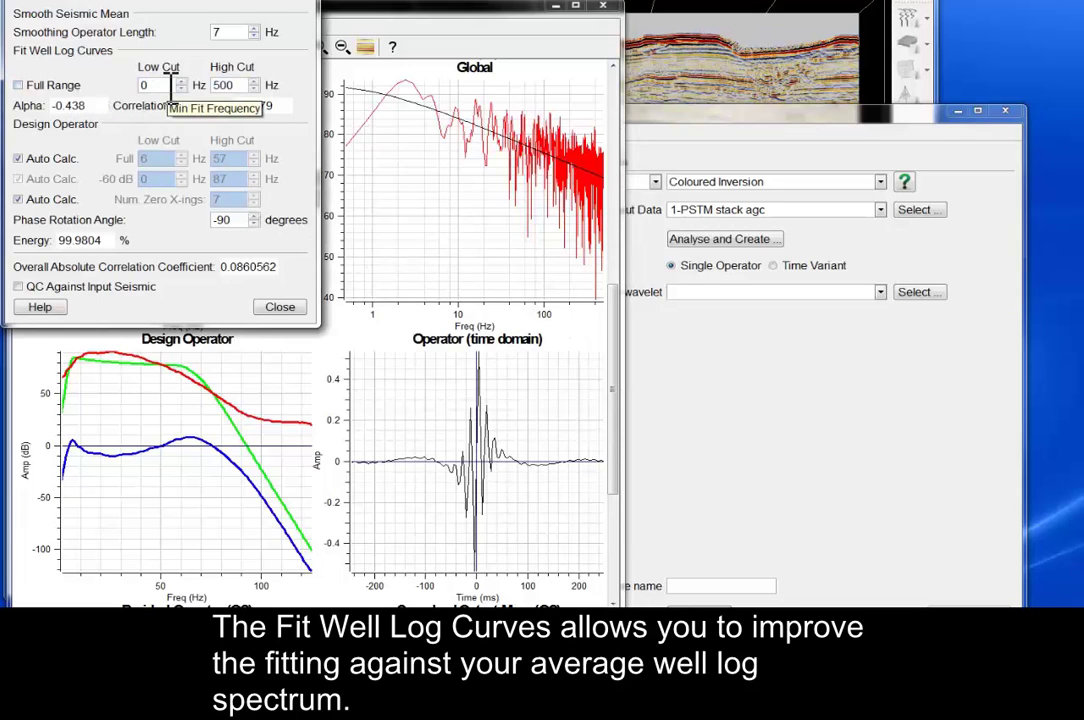
left_click(172, 86)
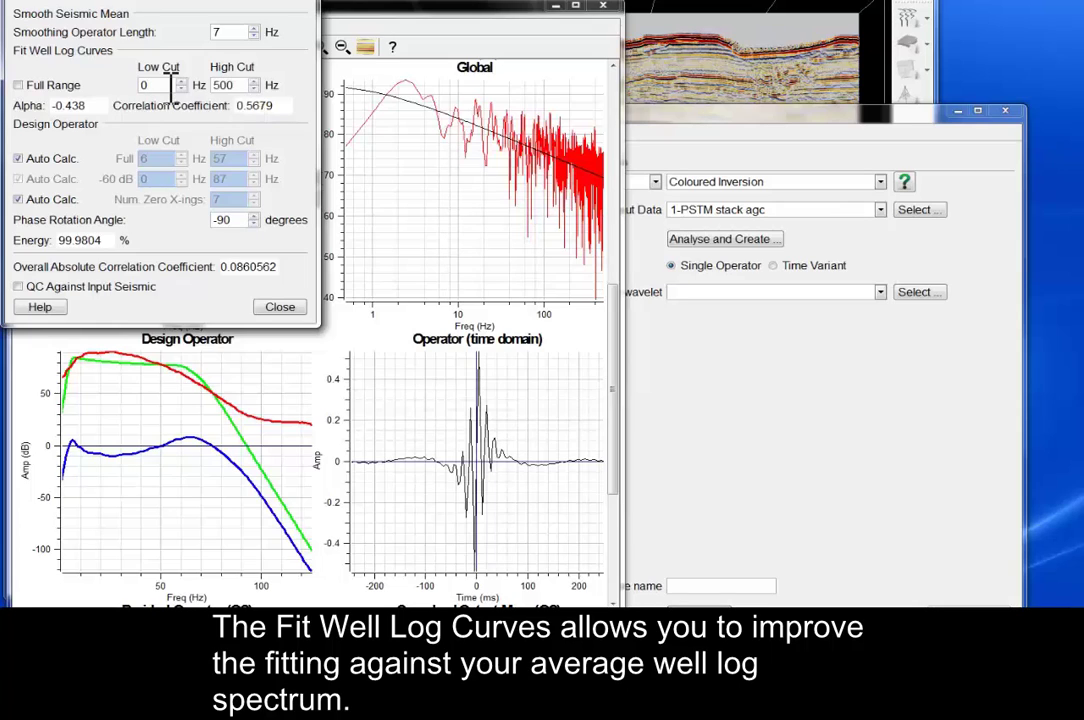
key("Up")
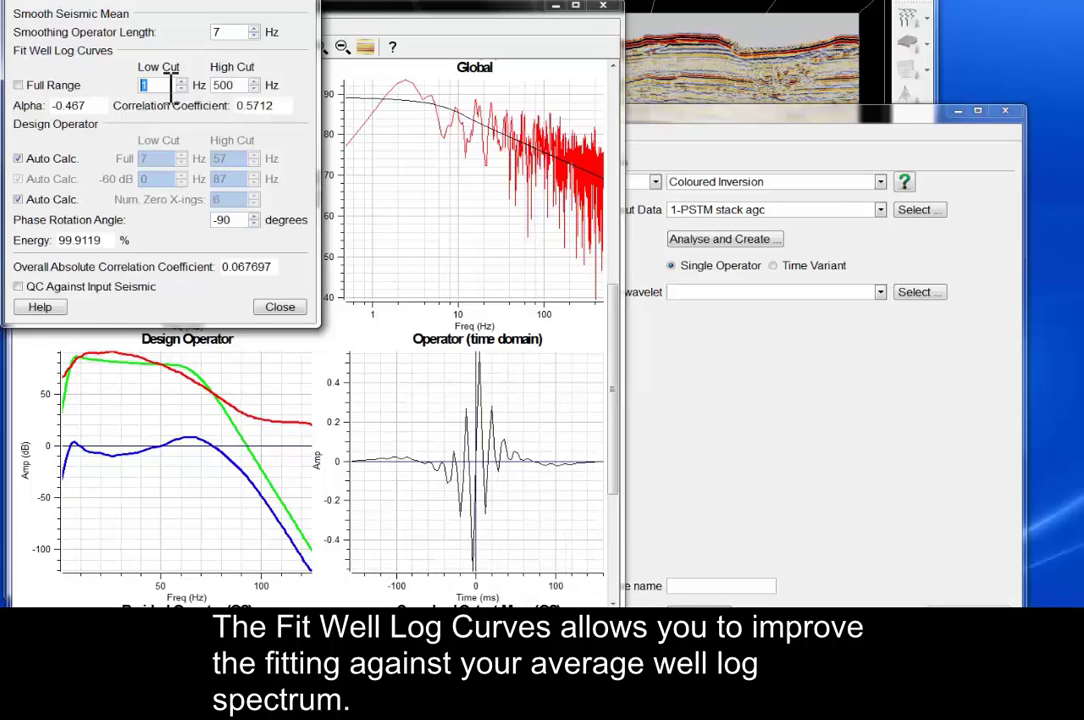
double_click(221, 86)
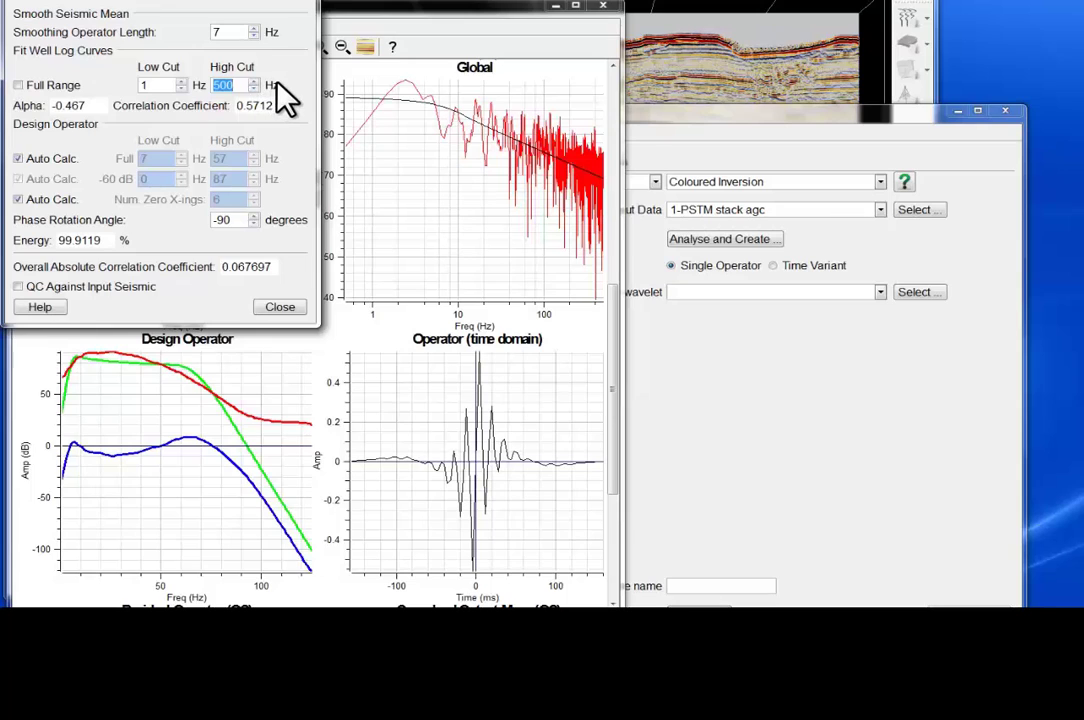
type("250")
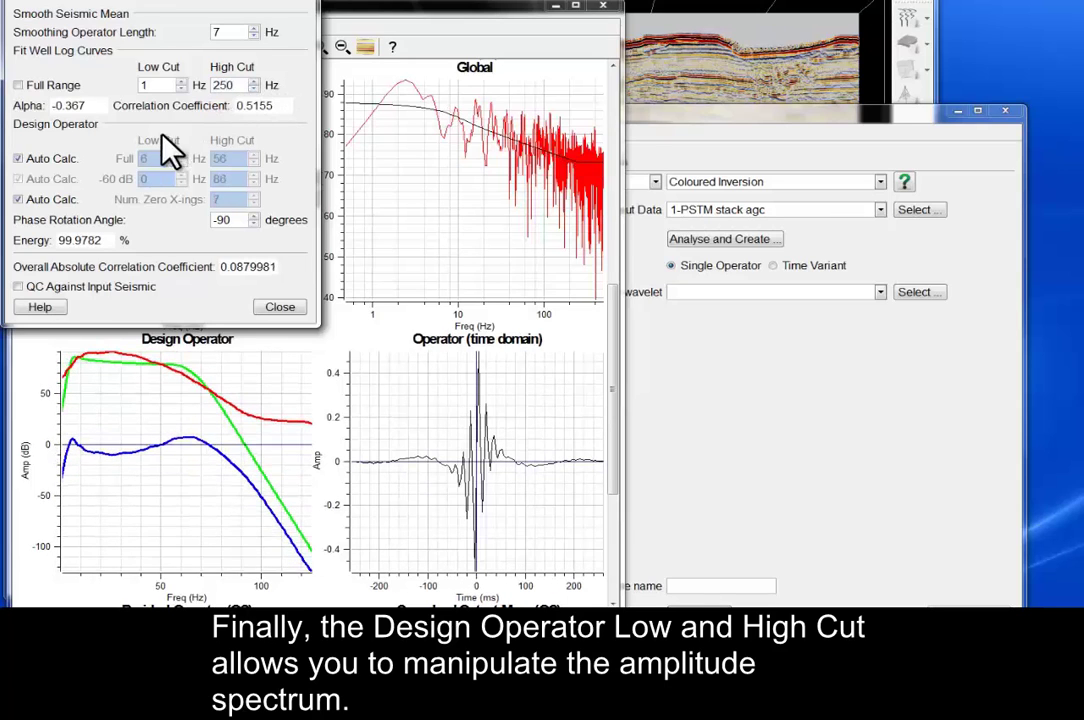
Step: Turn off Auto Calc. and lower the design operator high cut to 48 Hz
left_click(66, 163)
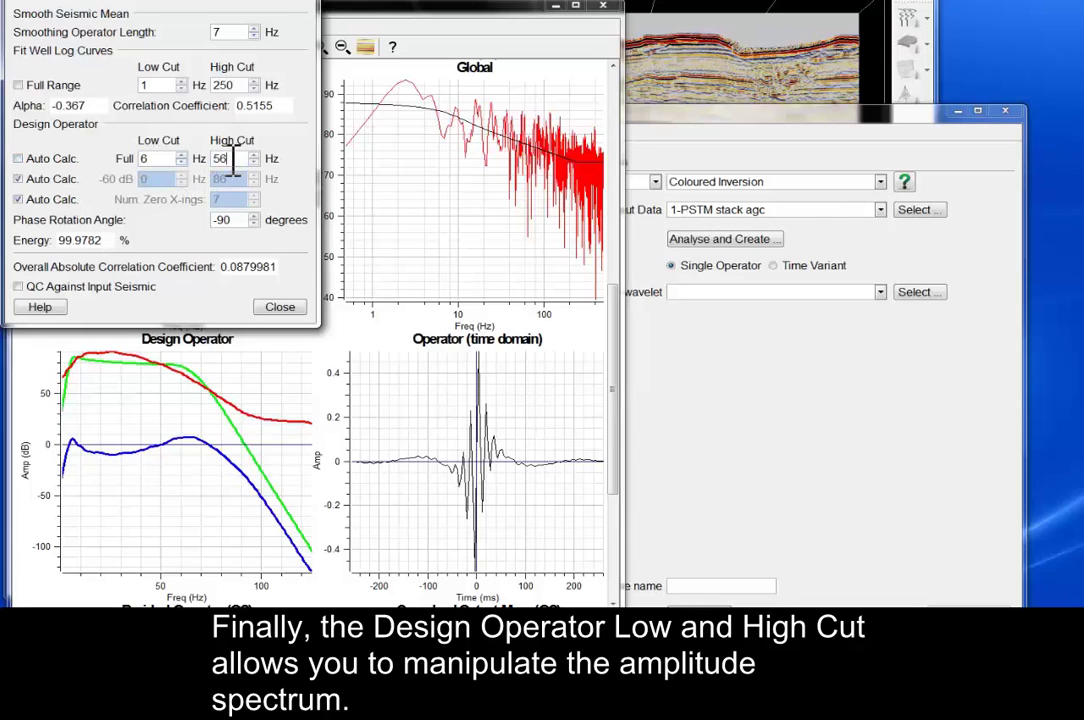
scroll(232, 160, "down", 5)
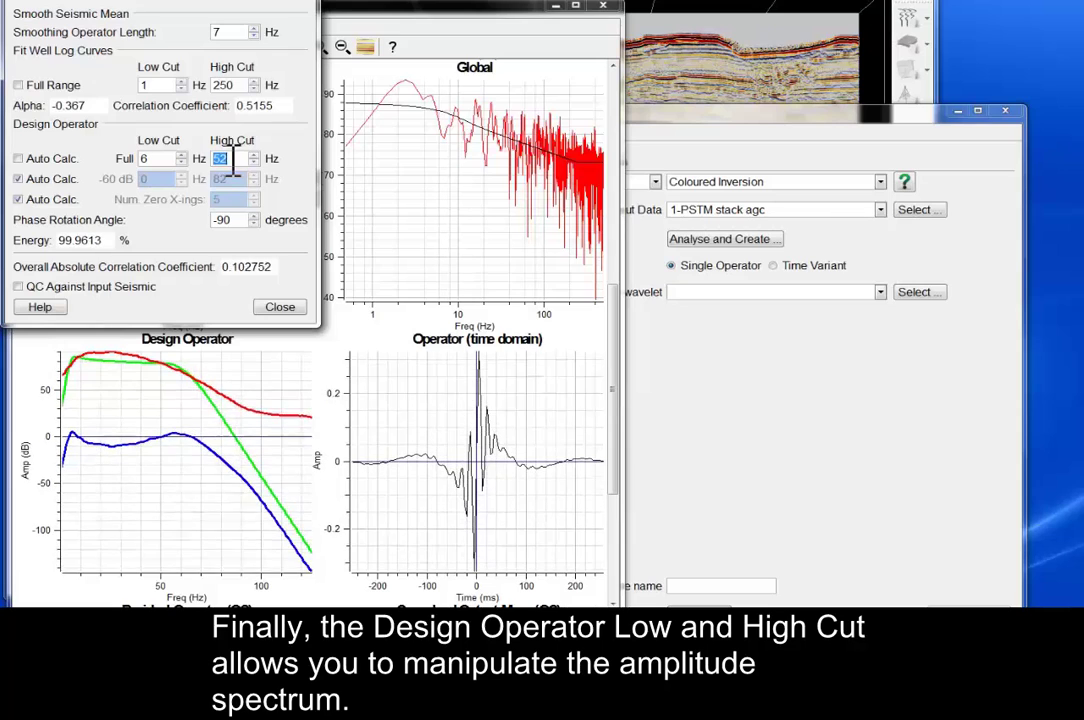
scroll(232, 160, "down", 3)
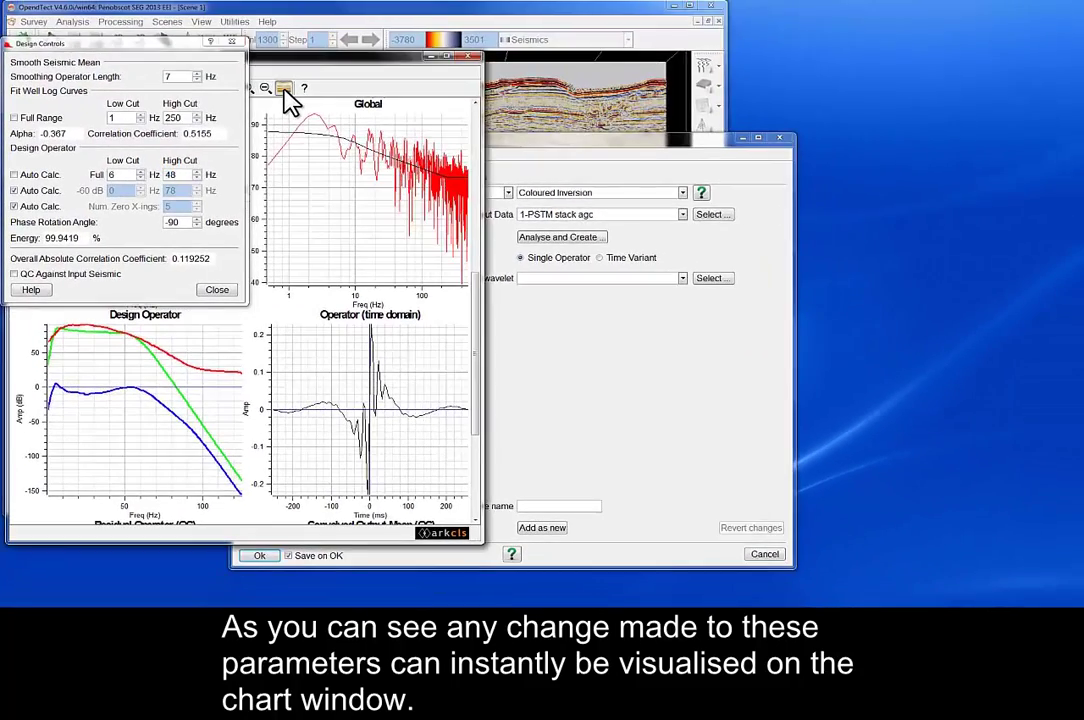
Step: Show inline 1300 original and inverted seismic side by side in View Seismic
left_click(285, 91)
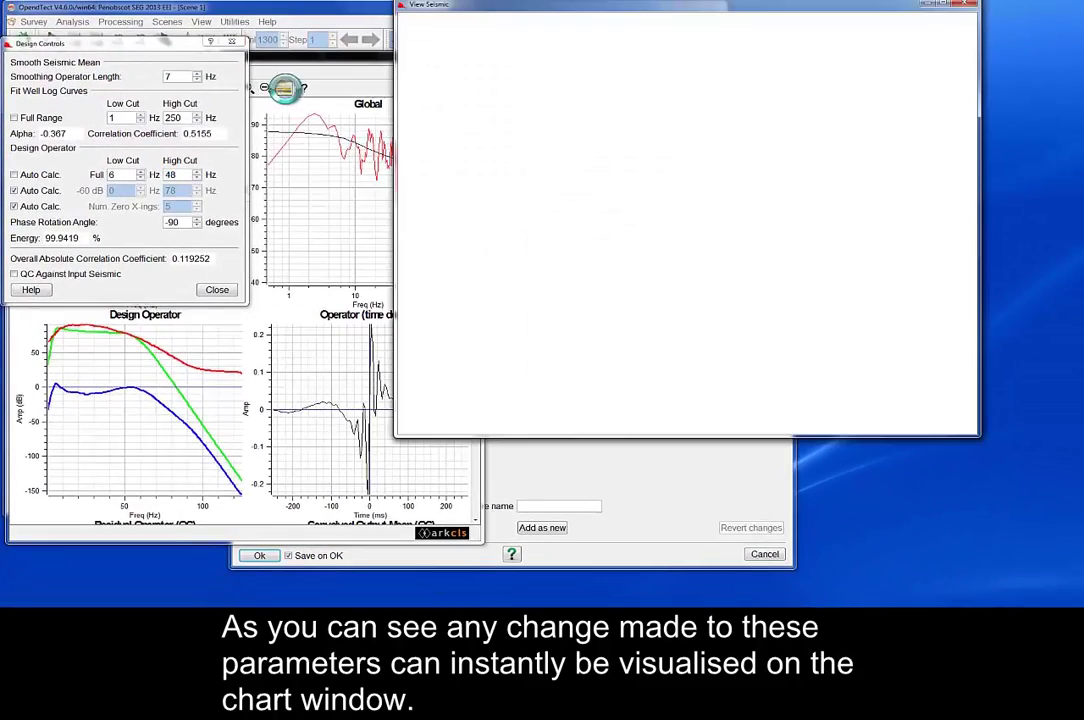
left_click_drag(522, 8, 650, 32)
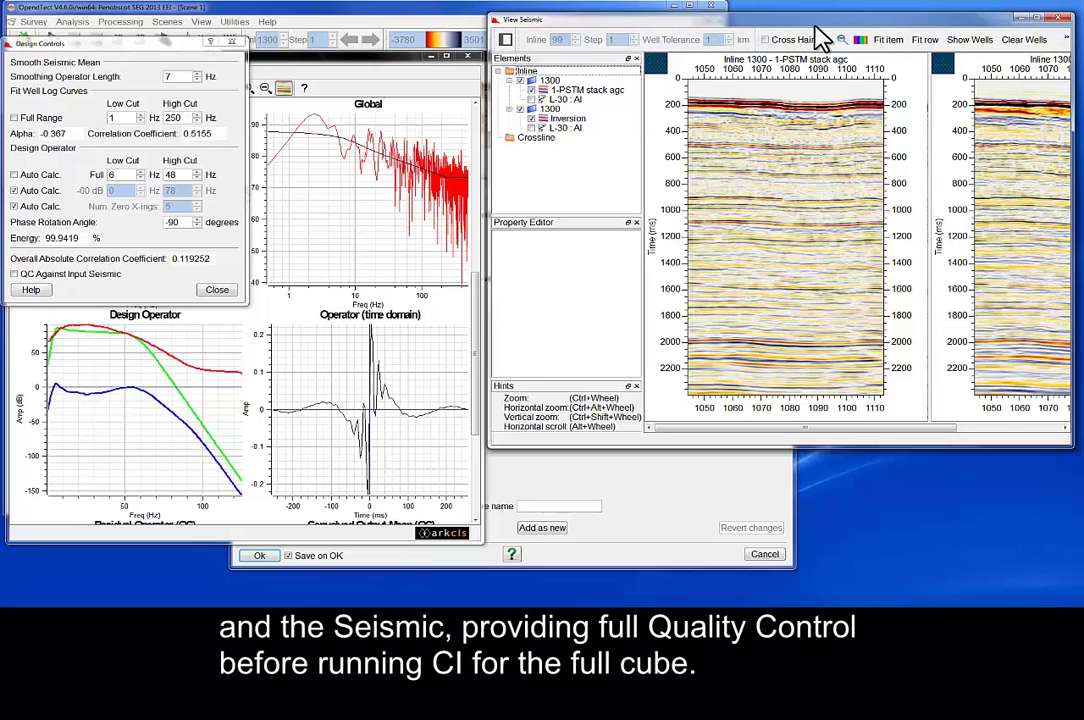
left_click(920, 42)
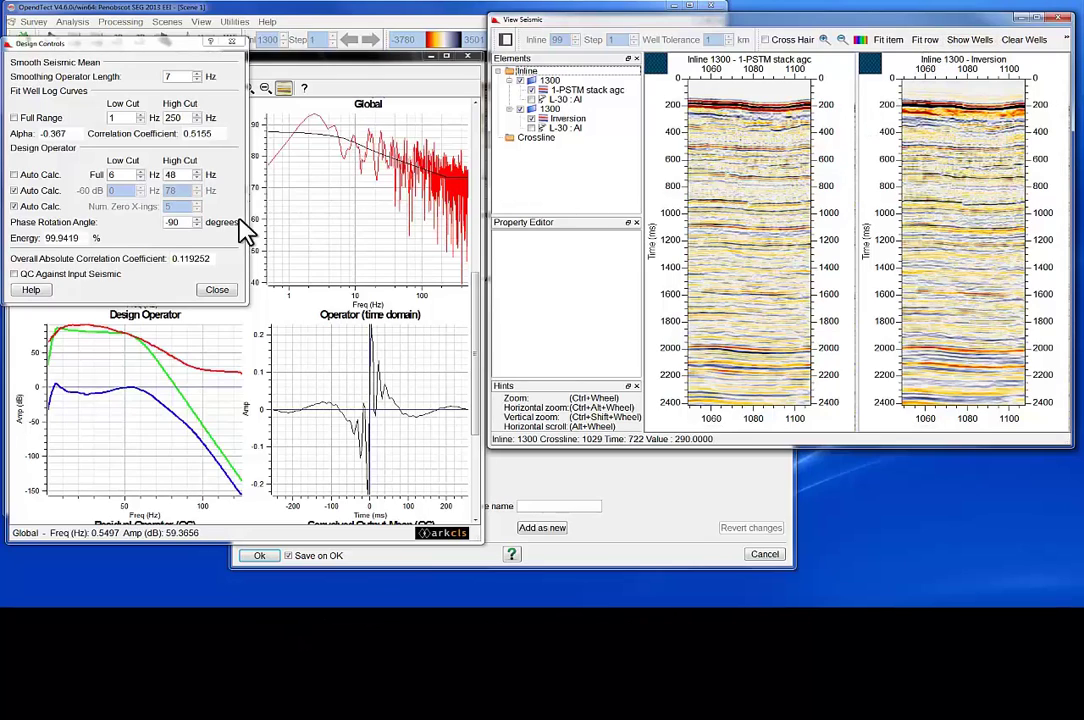
Step: Raise the design operator low cut to 7 Hz
left_click(131, 178)
scroll(130, 175, "up", 3)
scroll(130, 175, "up", 4)
scroll(131, 178, "down", 5)
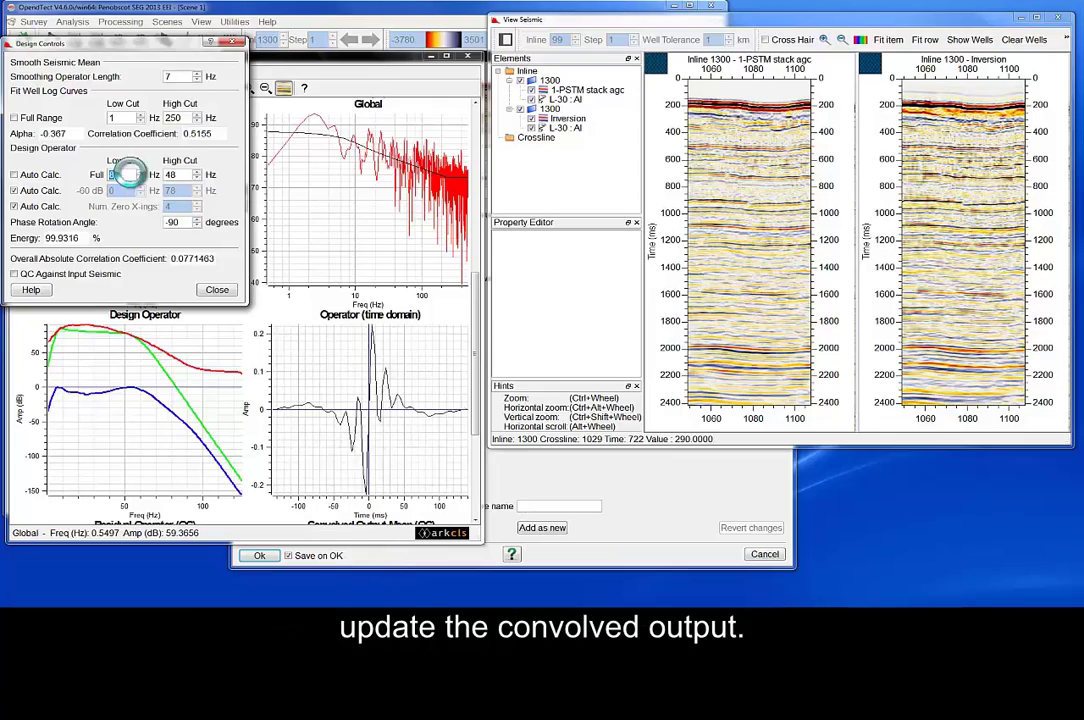
scroll(134, 185, "up", 1)
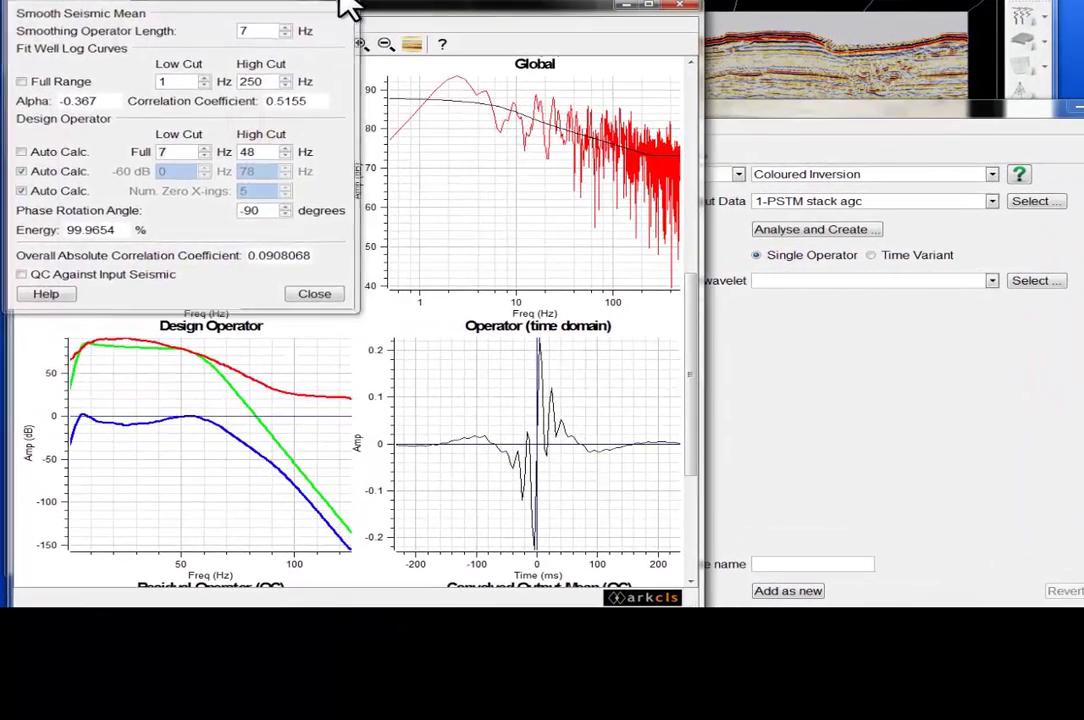
Step: Save the designed operator to the database as wavelet sci_demo_ci
left_click(345, 8)
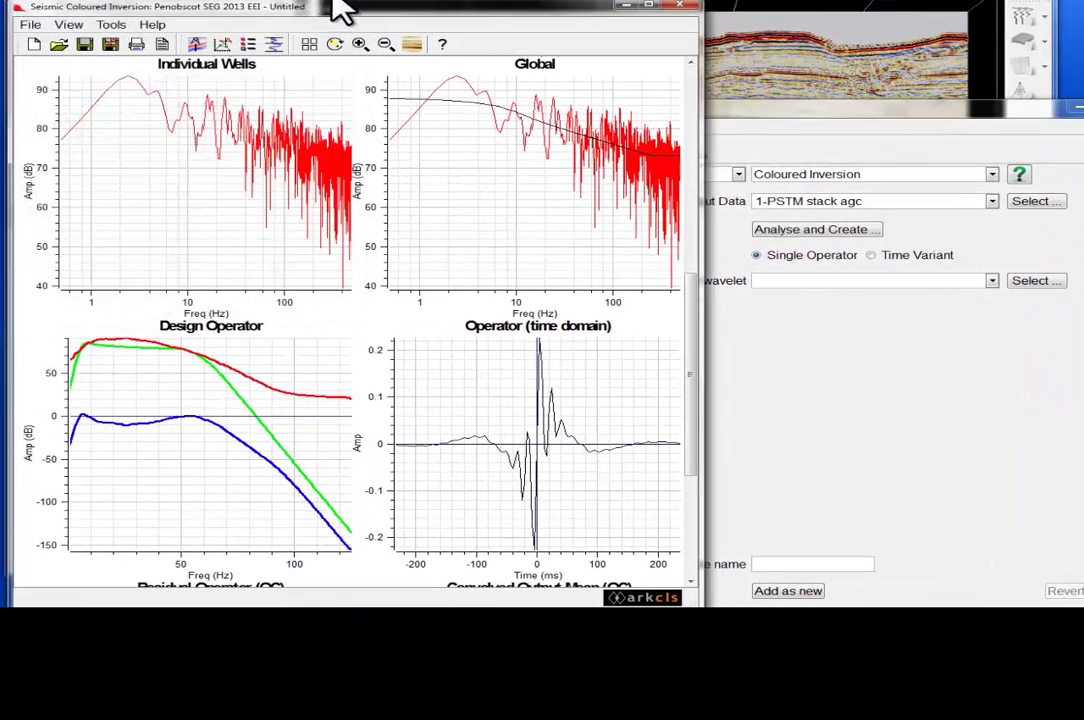
left_click(110, 45)
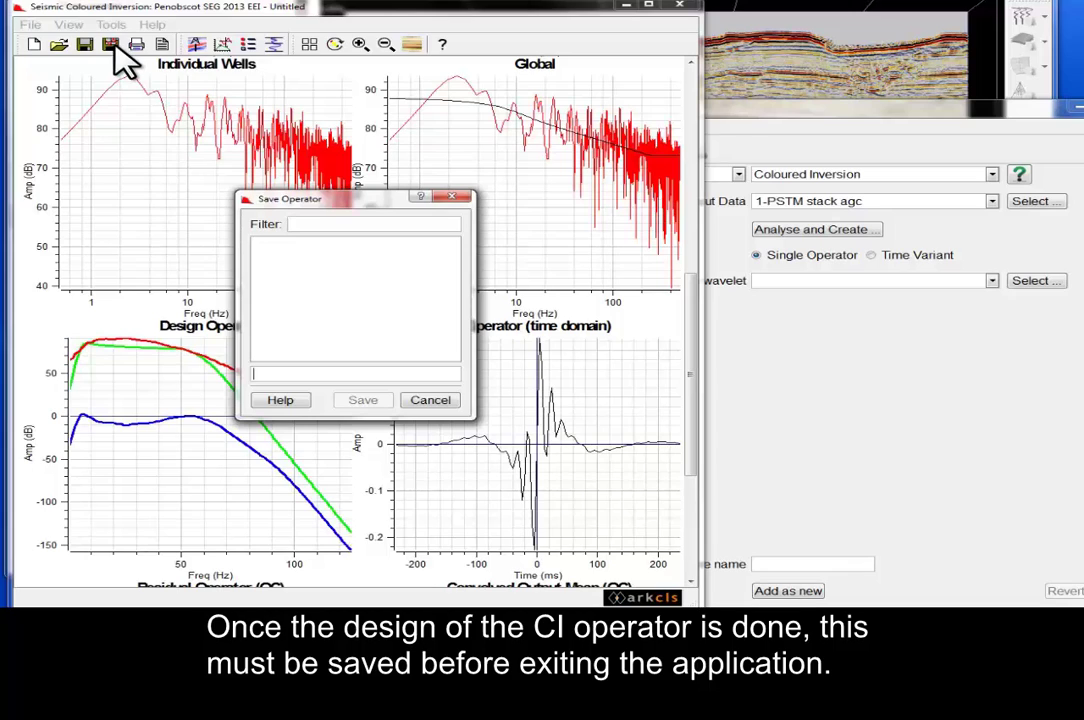
type("sci_demo")
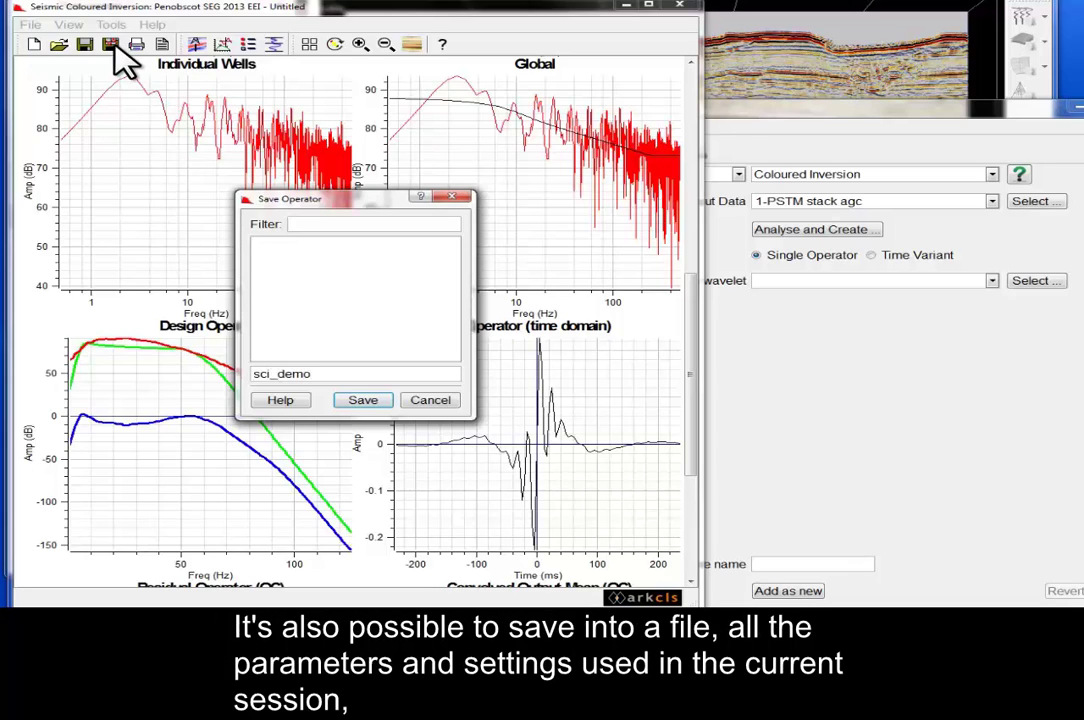
key("Return")
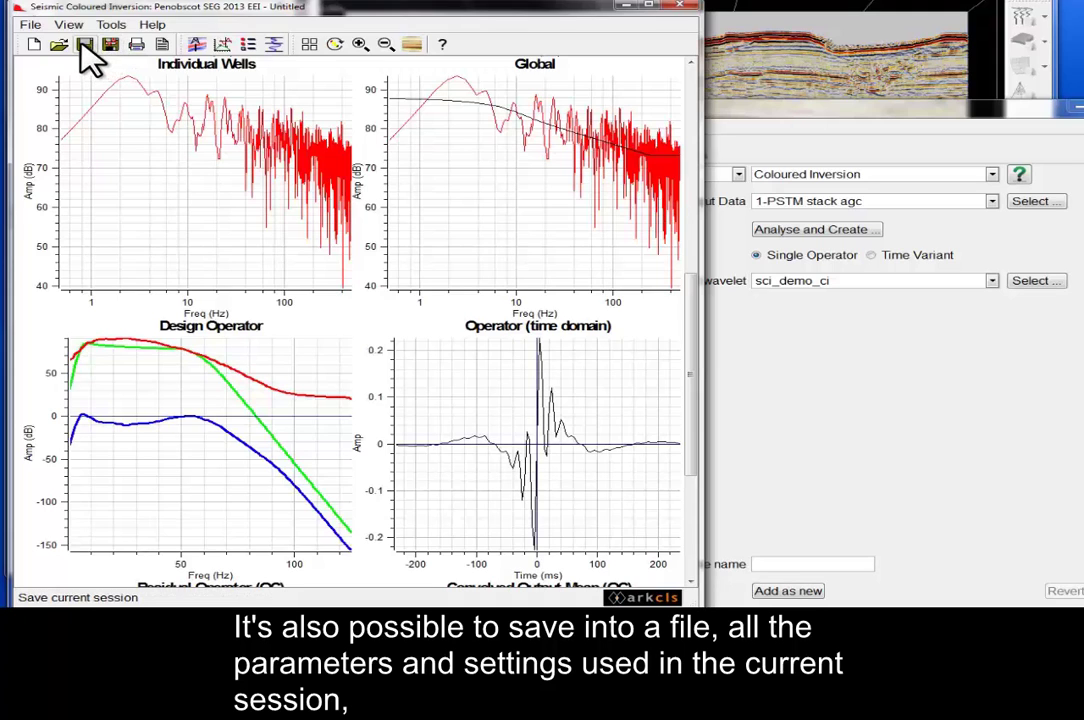
Step: Save the session as sci_demo.ses and close the coloured inversion application
left_click(85, 46)
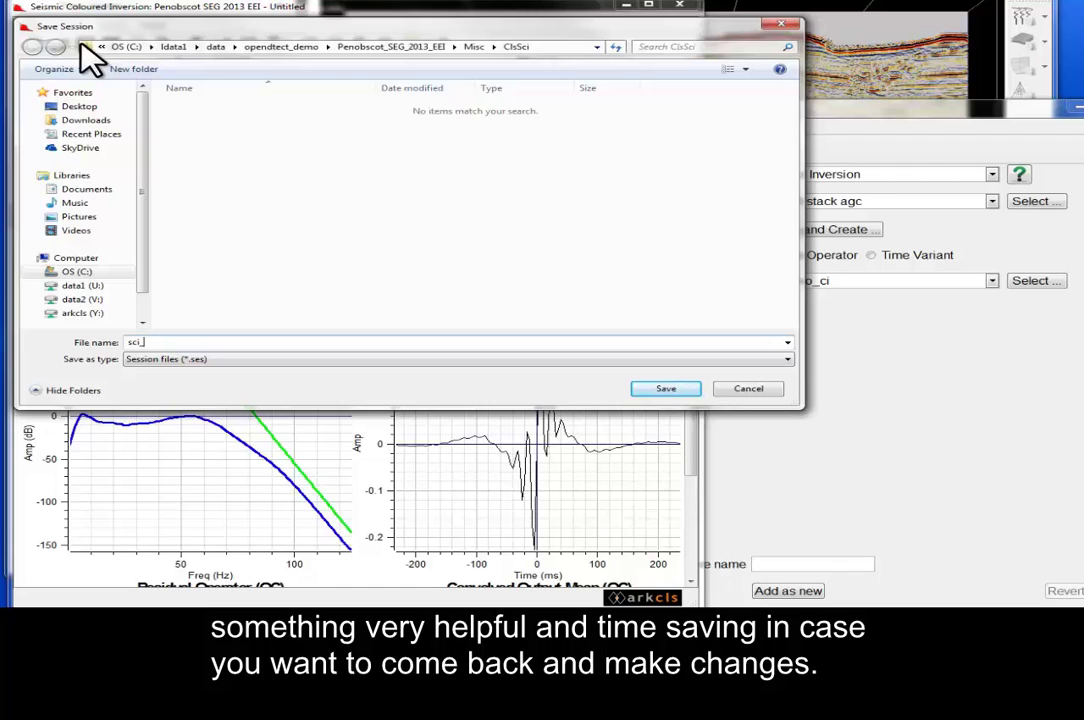
key("Return")
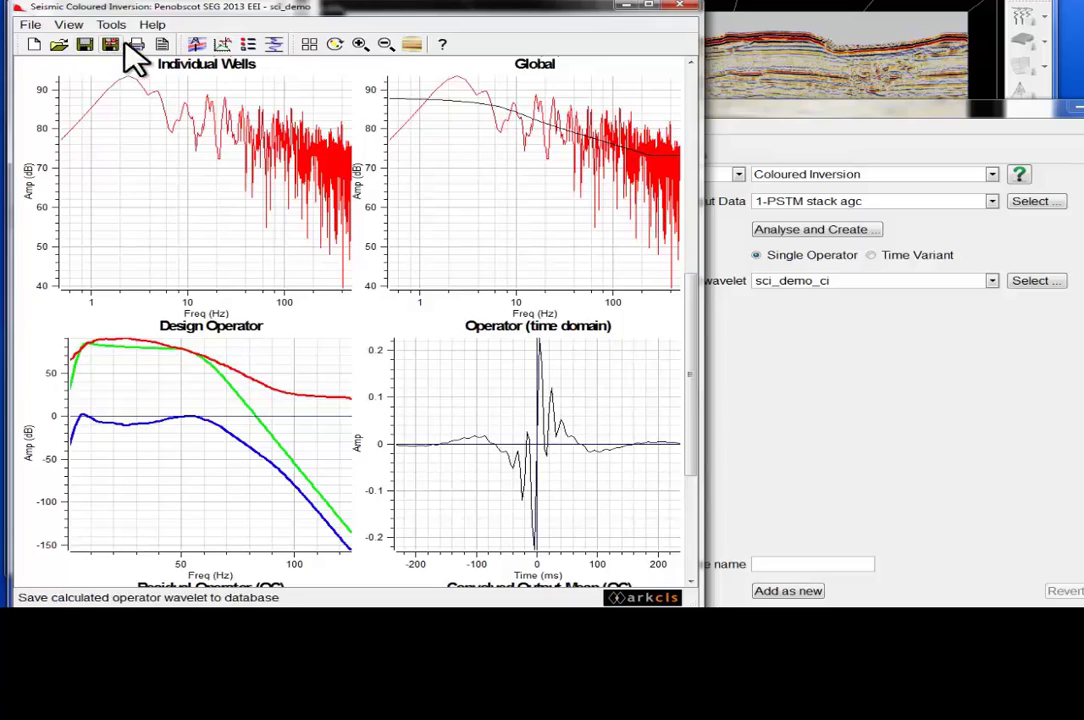
left_click(683, 5)
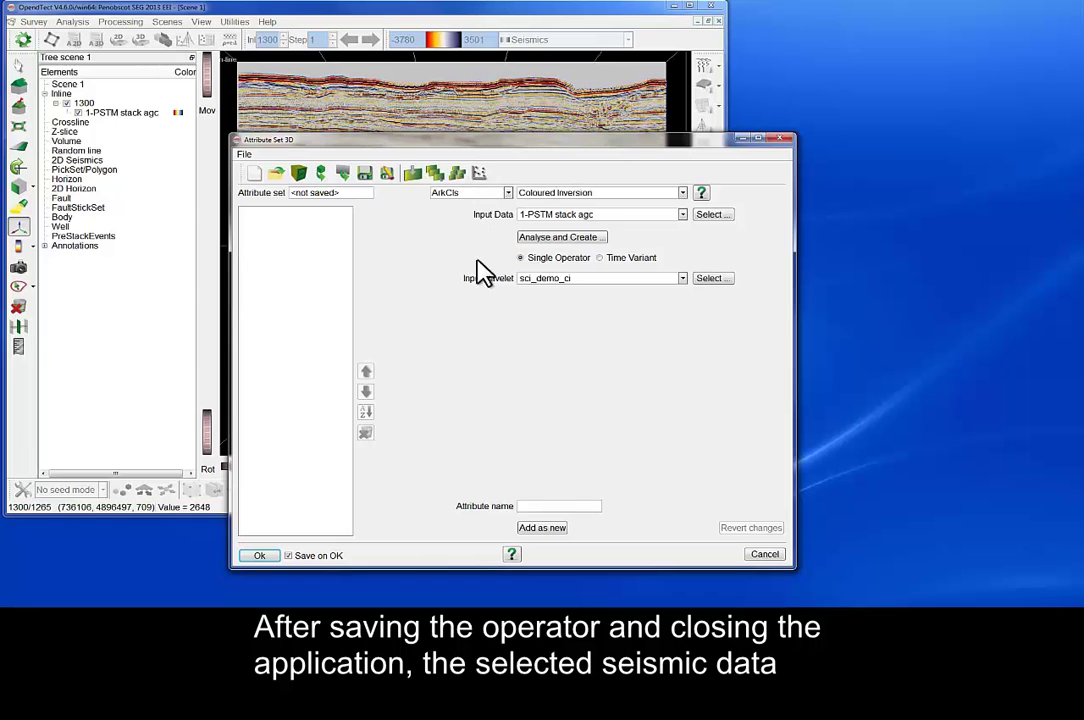
Step: Add the inversion as a new attribute named Coloured and close the set without saving
left_click(540, 505)
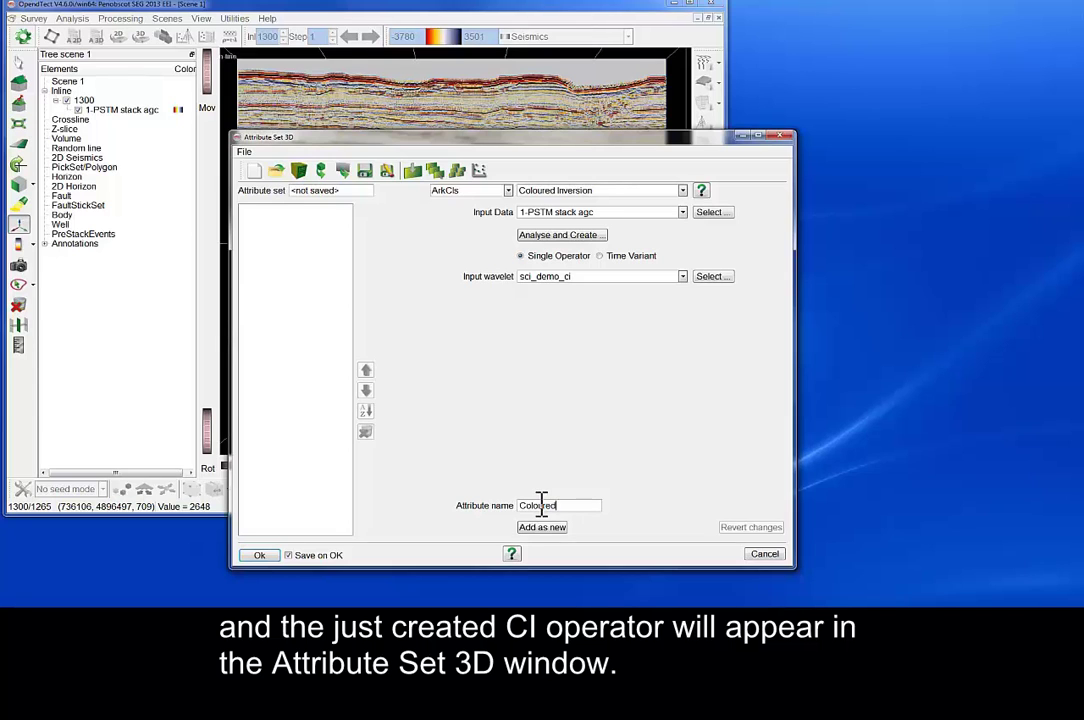
left_click(545, 529)
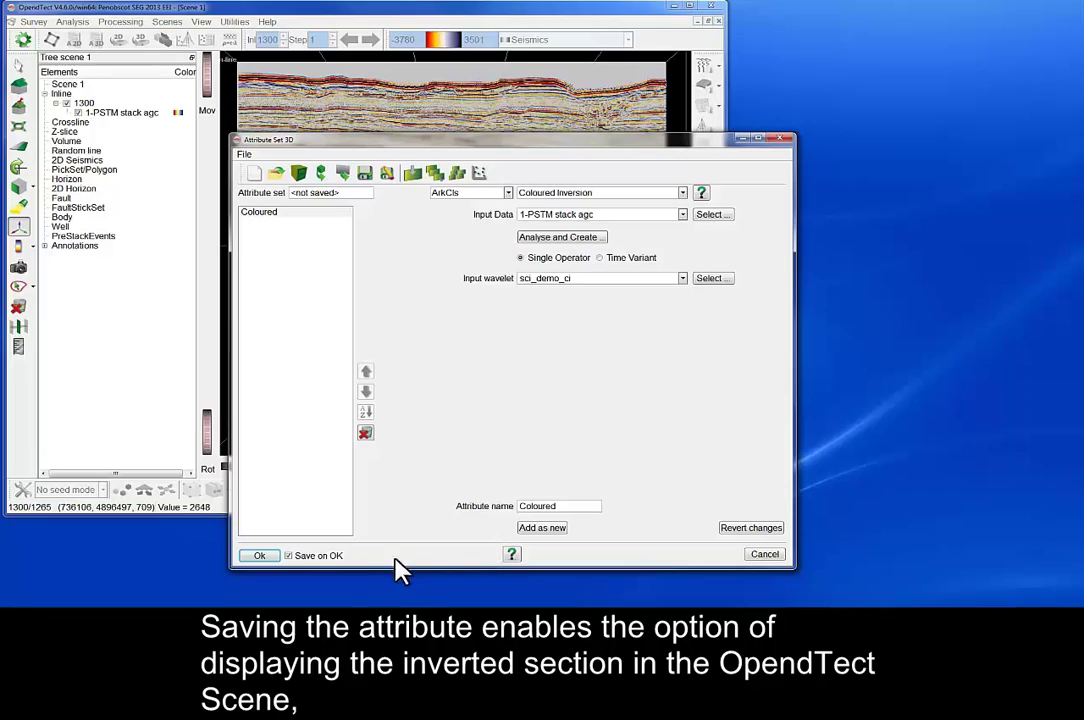
left_click(287, 556)
left_click(259, 556)
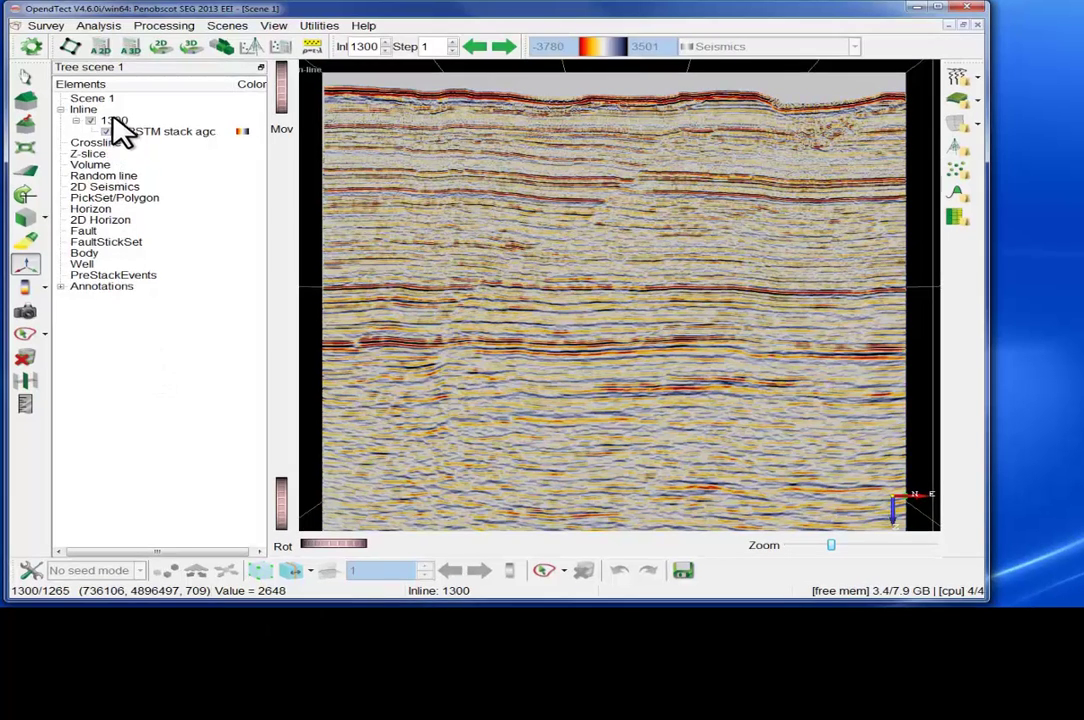
Step: Add the Coloured attribute as a layer on inline 1300 and compute it
left_click(115, 121)
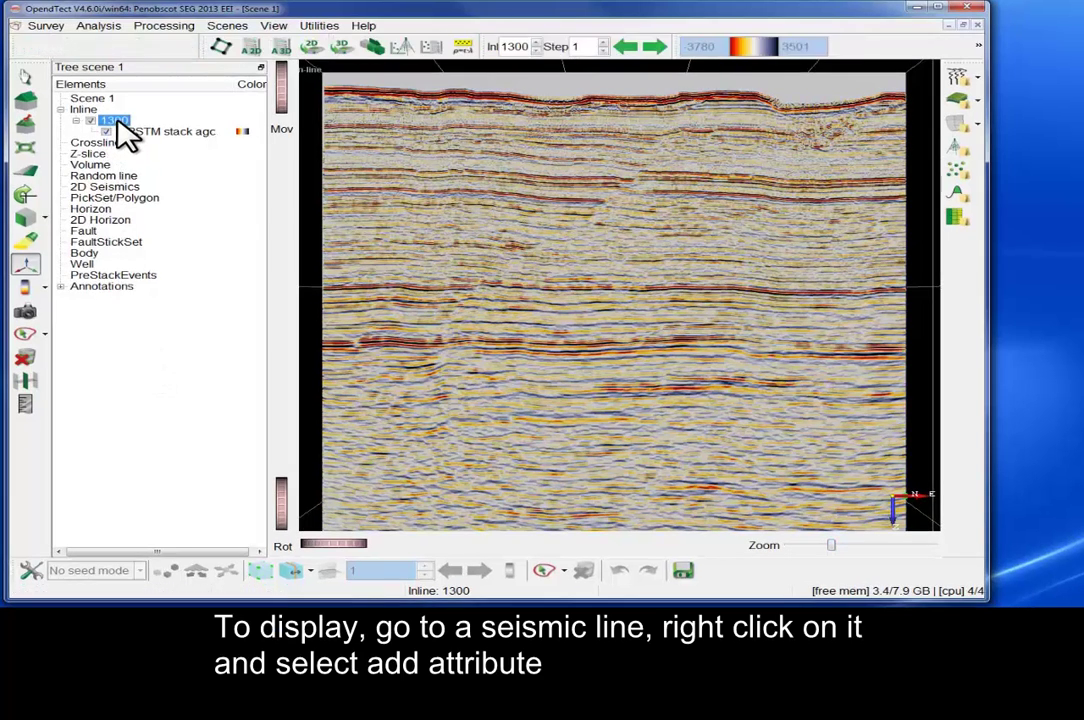
right_click(118, 123)
mouse_move(124, 129)
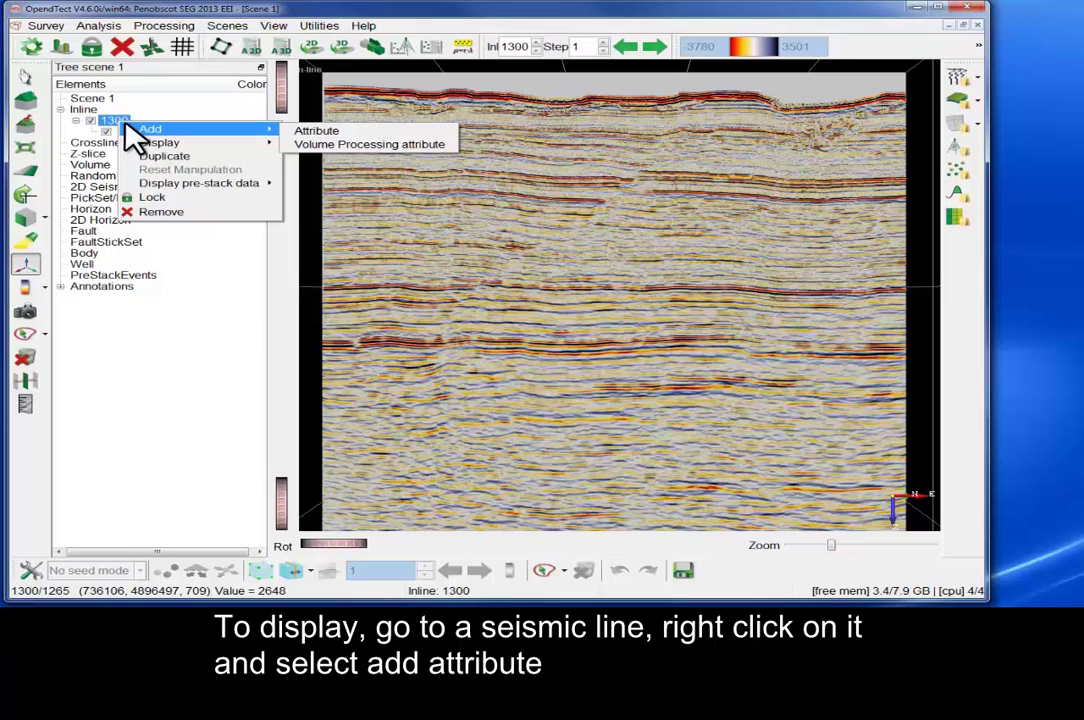
left_click(292, 132)
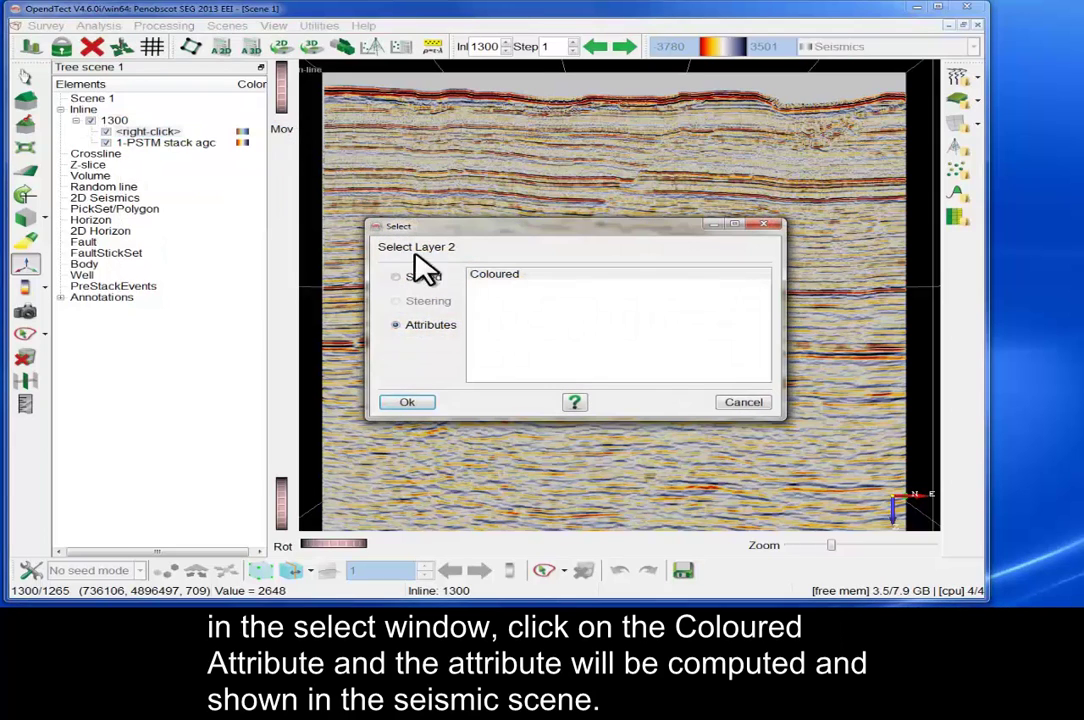
left_click(488, 276)
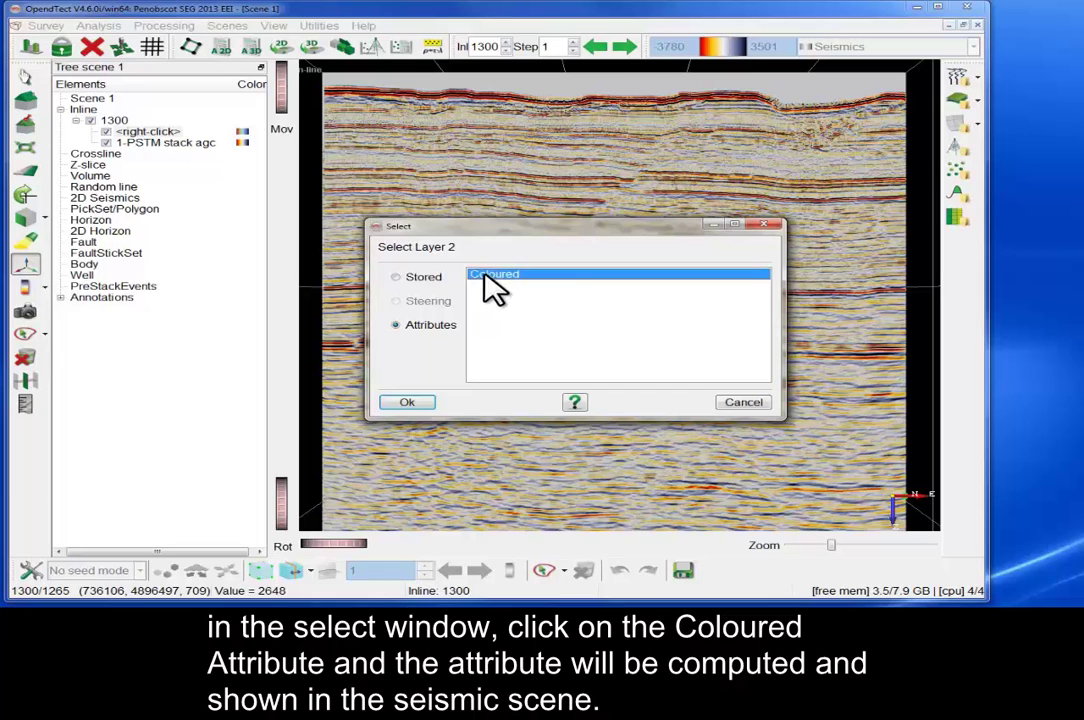
left_click(407, 402)
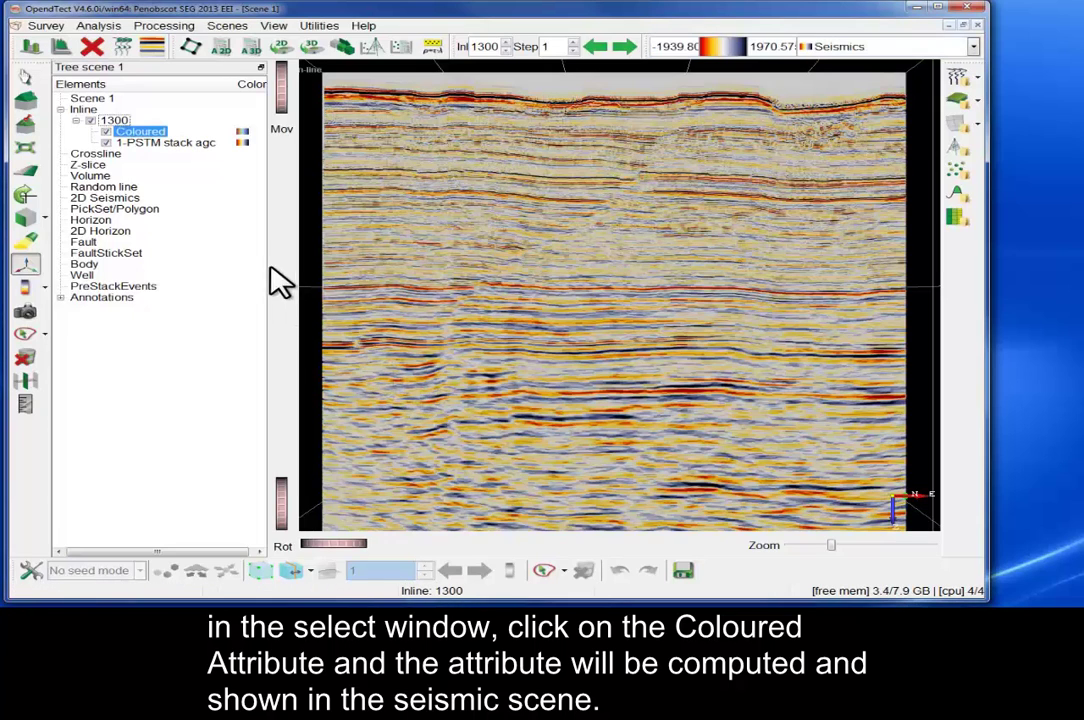
Step: Toggle the 1-PSTM stack agc layer to compare it with the Coloured result
left_click(107, 142)
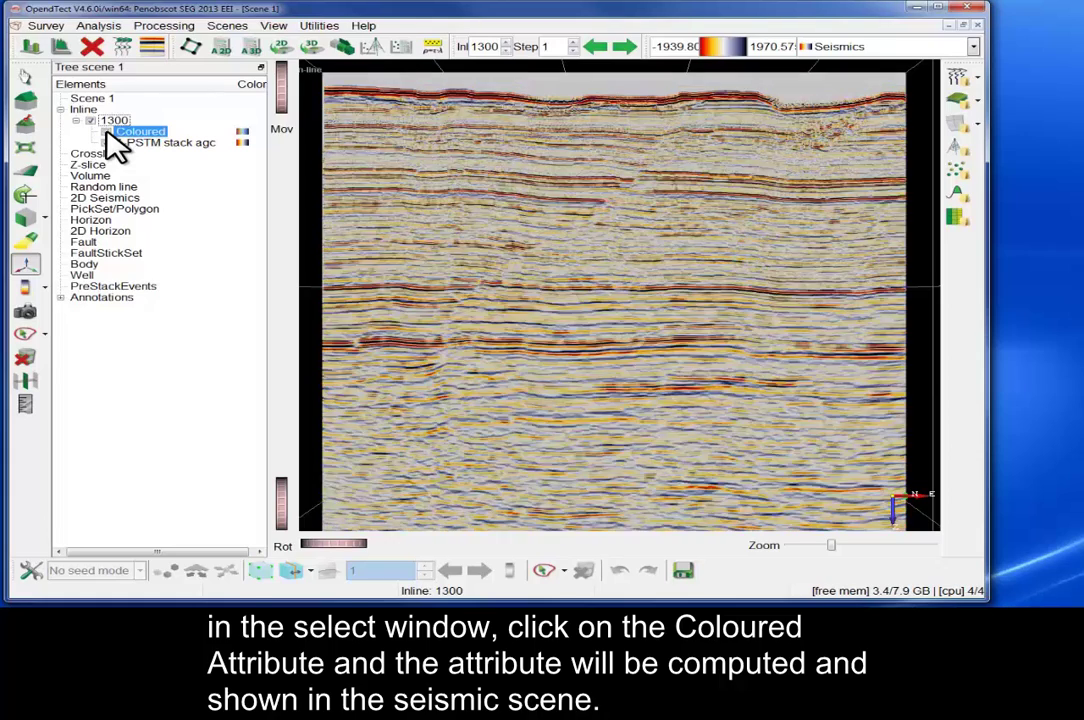
left_click(110, 140)
left_click(108, 142)
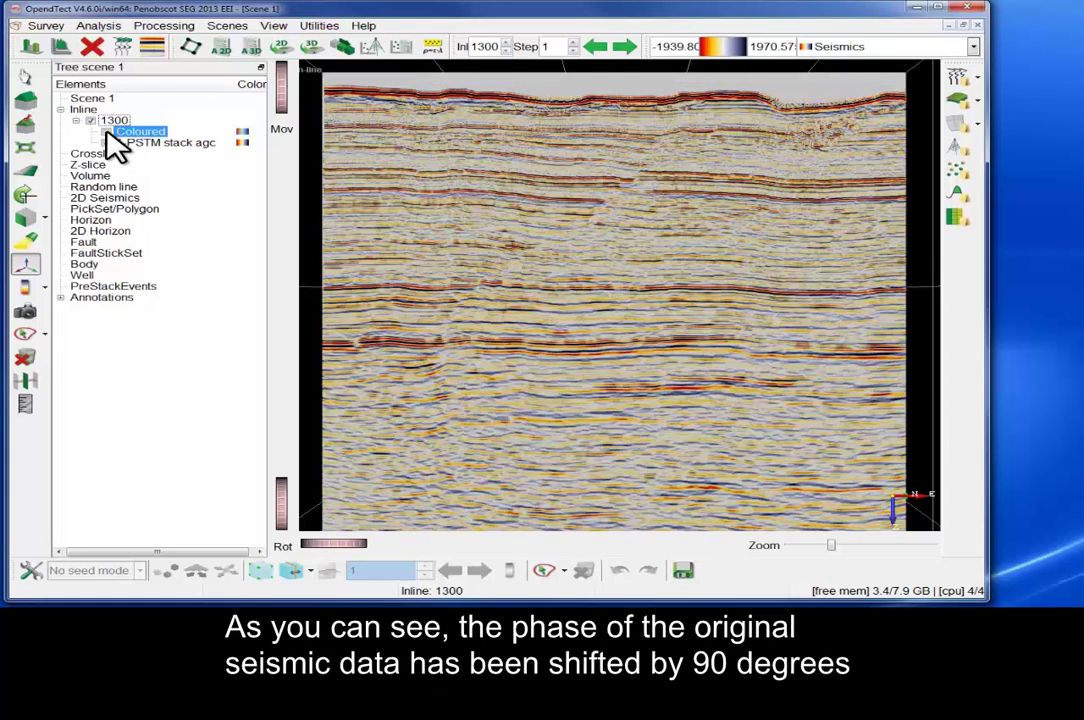